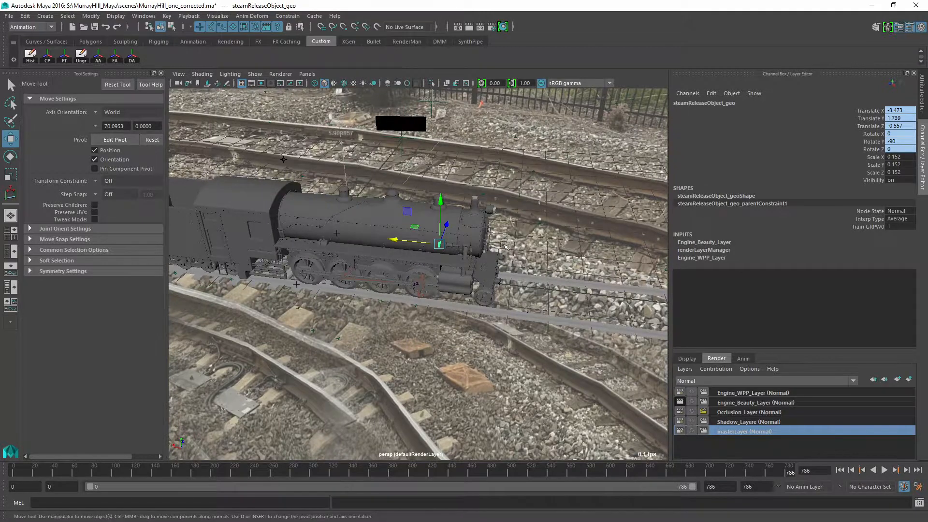
Step: Select the vertical pipe at the locomotive's front, frame it and examine the engine's front end and side
right_click_drag(539, 220, 559, 240, "alt")
left_click_drag(567, 232, 557, 243, "alt")
left_click_drag(496, 236, 390, 227, "alt")
left_click(356, 252)
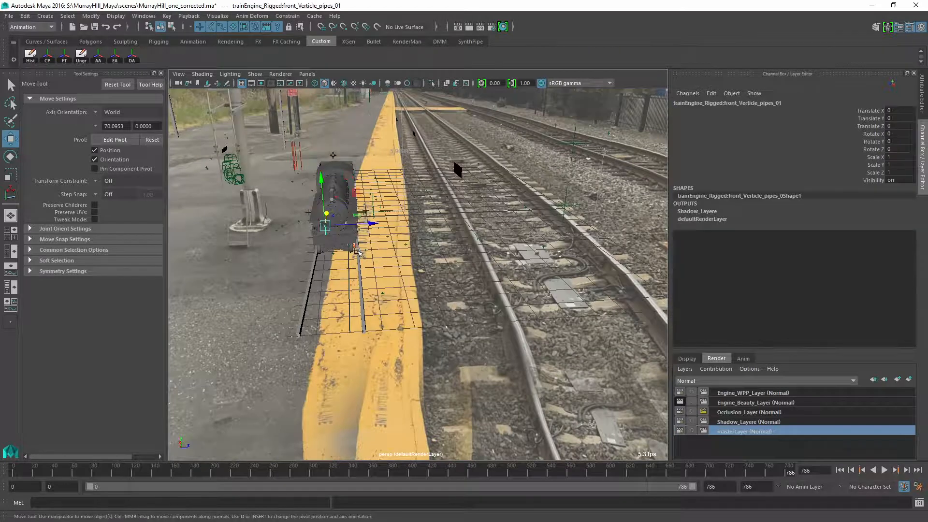
key("f")
scroll(382, 248, "down", 8)
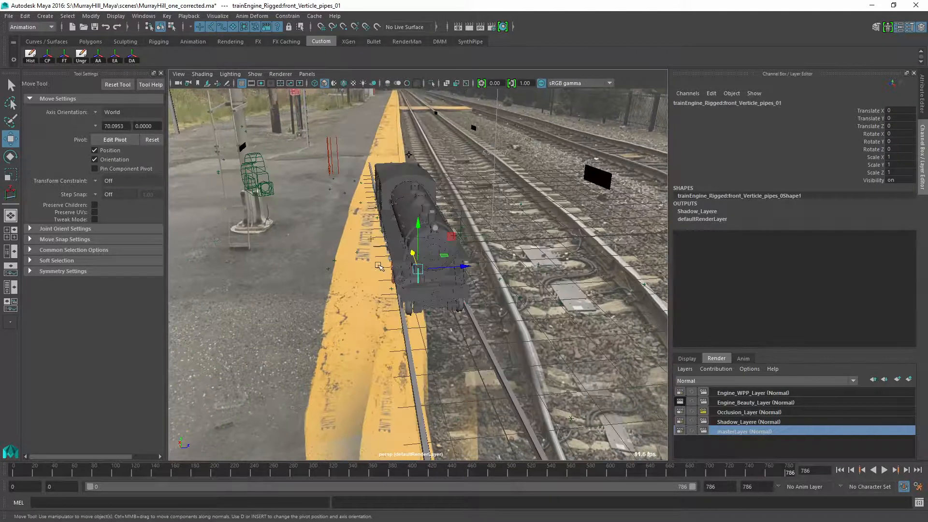
left_click_drag(379, 266, 353, 300, "alt")
scroll(435, 336, "up", 4)
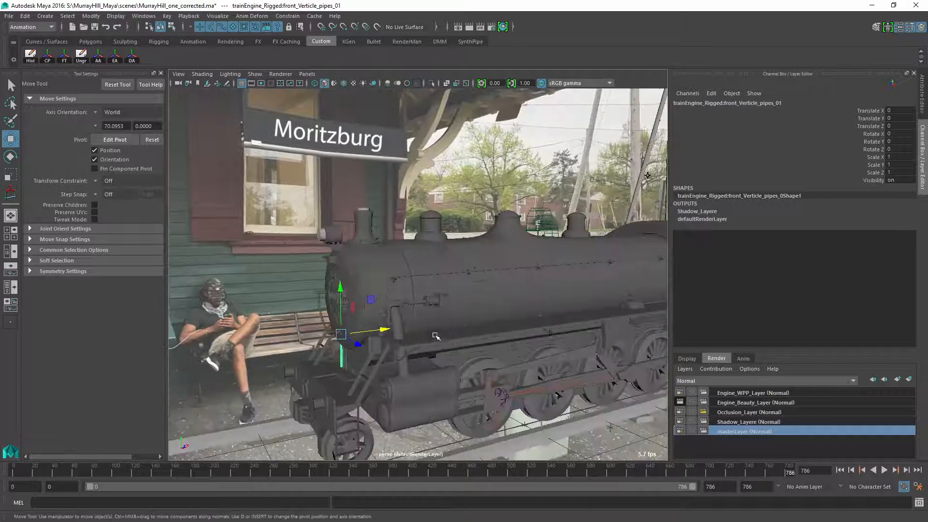
scroll(436, 336, "up", 3)
middle_click_drag(496, 343, 494, 274, "alt")
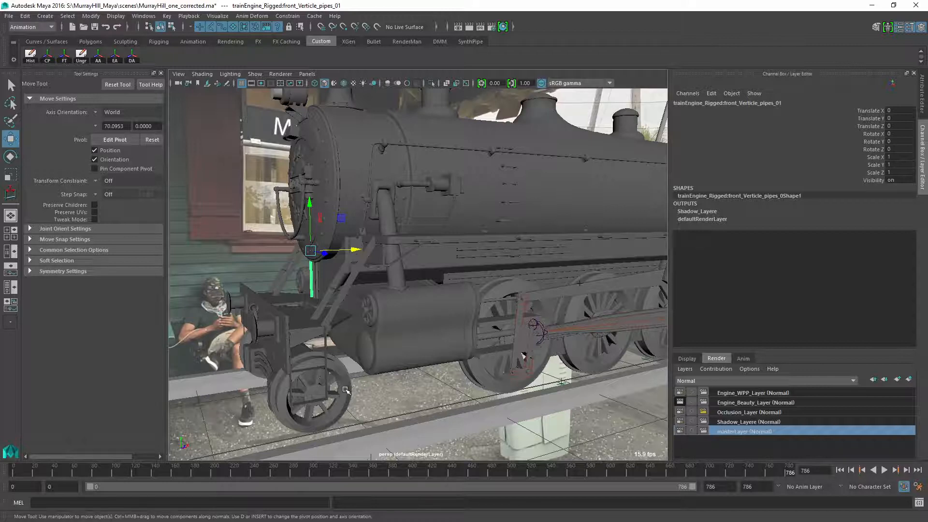
Step: Examine the locomotive's wheels, cab, tender, boiler and smokebox front from both sides
left_click_drag(532, 376, 563, 351, "alt")
left_click_drag(614, 329, 419, 337, "alt")
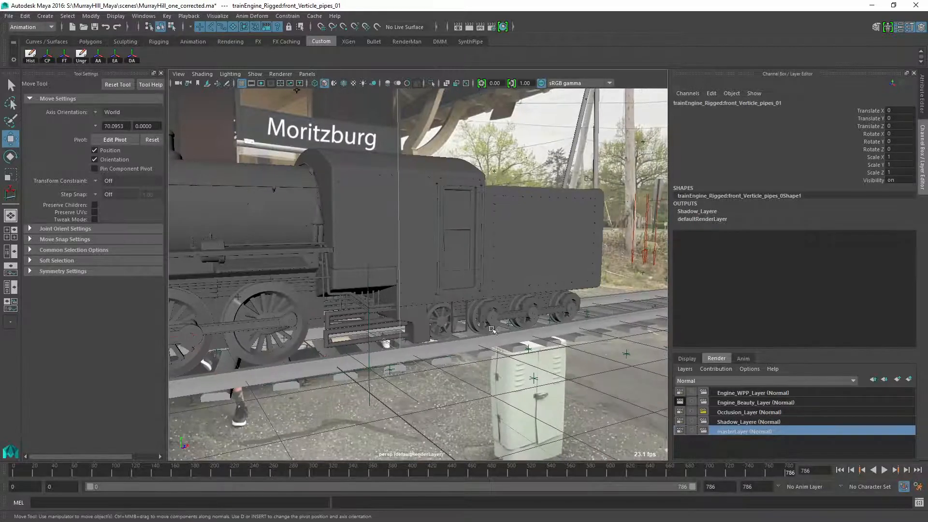
middle_click_drag(289, 389, 549, 341, "alt")
left_click_drag(549, 341, 434, 375, "alt")
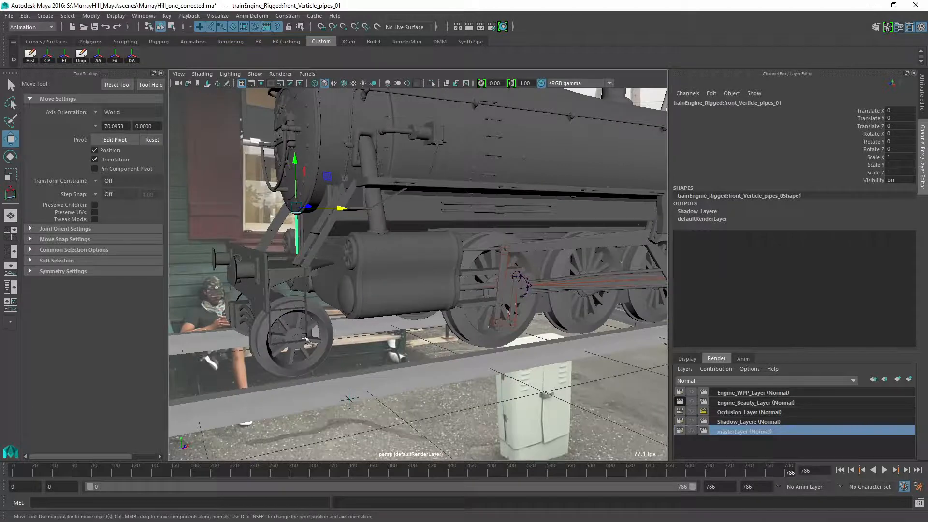
right_click_drag(431, 320, 445, 350, "alt")
left_click_drag(342, 340, 490, 327, "alt")
middle_click_drag(491, 327, 363, 361, "alt")
scroll(403, 309, "up", 2)
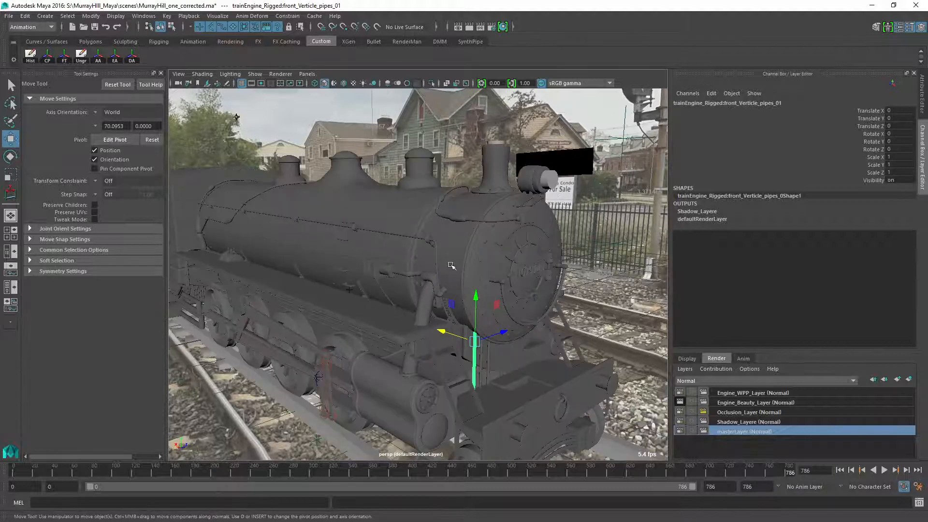
scroll(482, 264, "up", 1)
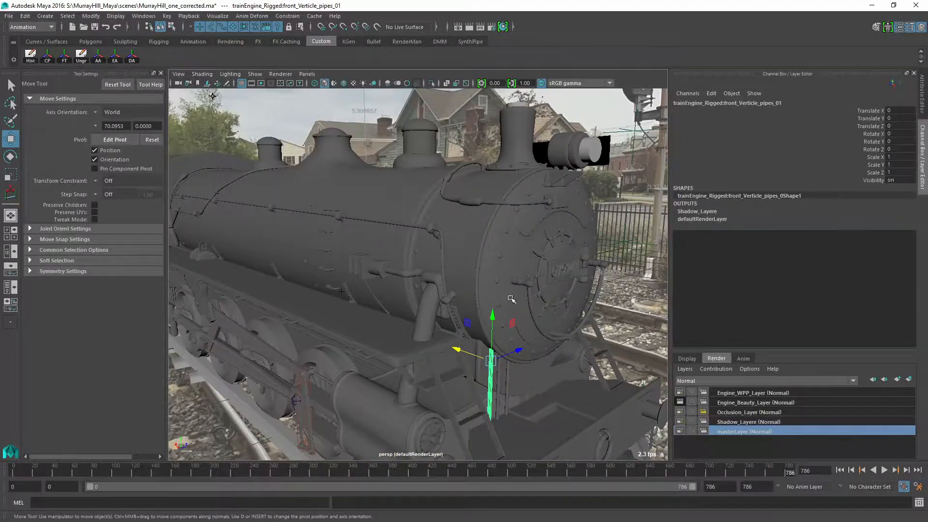
left_click_drag(458, 298, 430, 331, "alt")
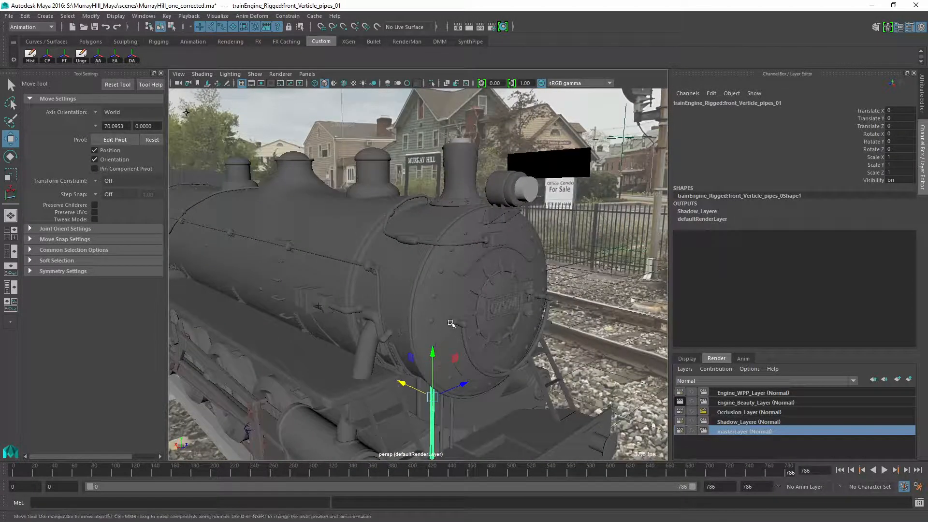
scroll(437, 320, "up", 1)
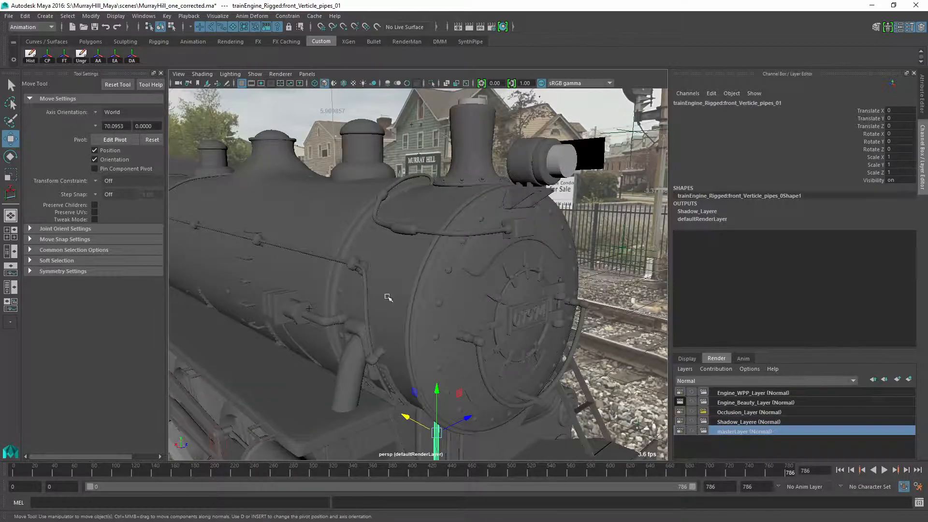
left_click_drag(378, 341, 497, 358, "alt")
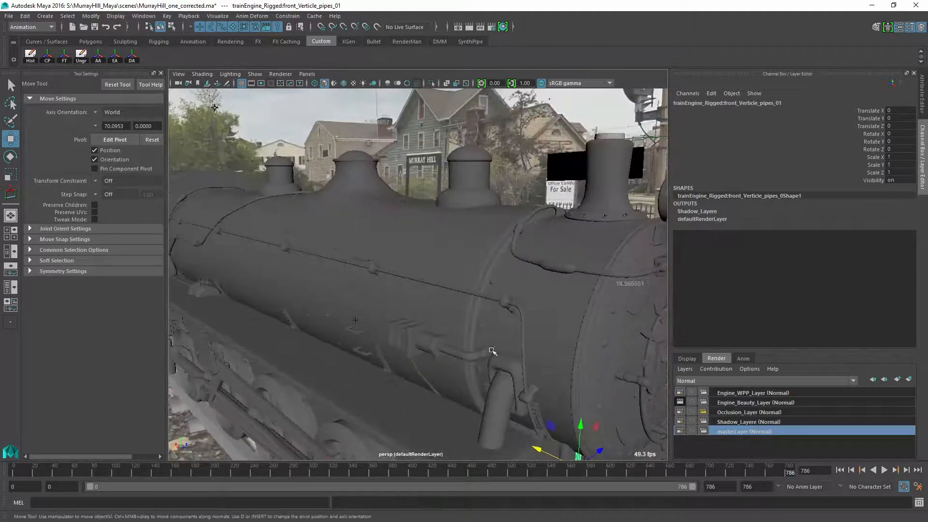
left_click_drag(508, 327, 420, 325, "alt")
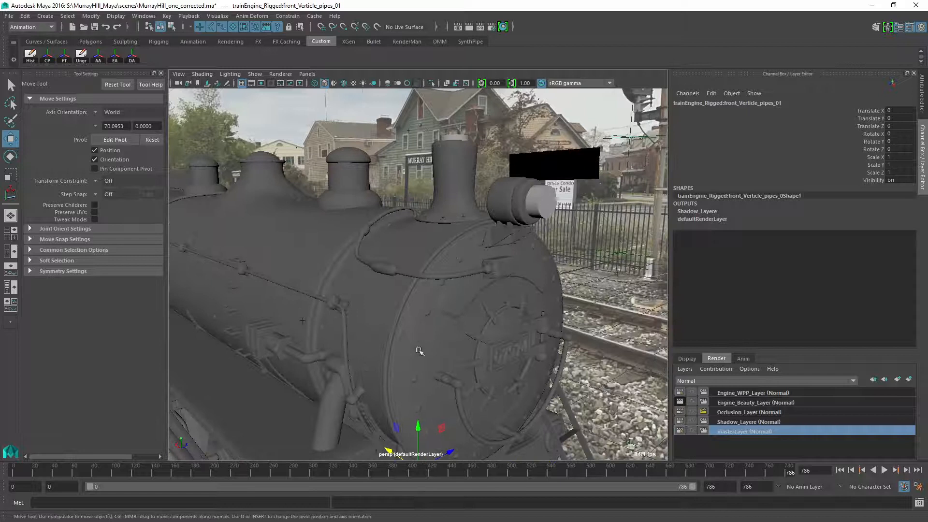
Step: Try rotating the cab's side door slightly about its vertical axis, and undo the rotation
left_click_drag(378, 310, 330, 326, "alt")
middle_click_drag(330, 326, 611, 348, "alt")
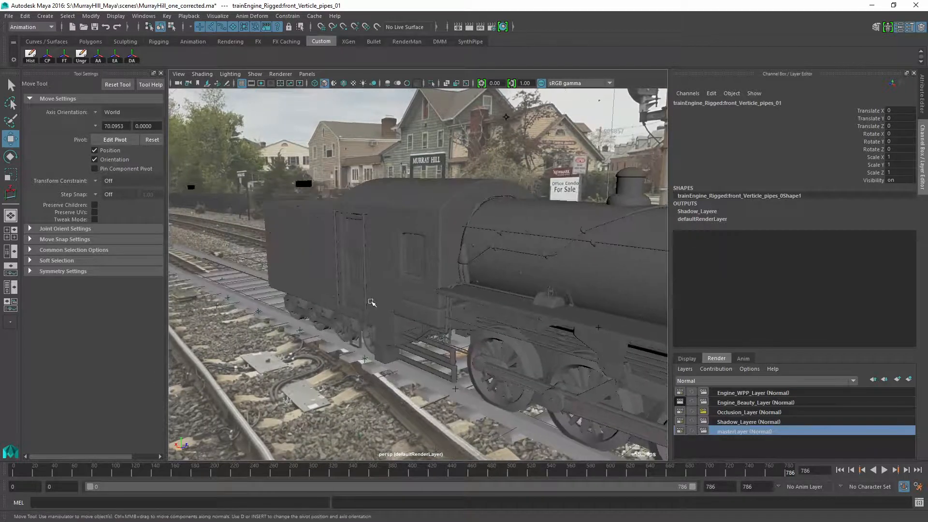
left_click(348, 292)
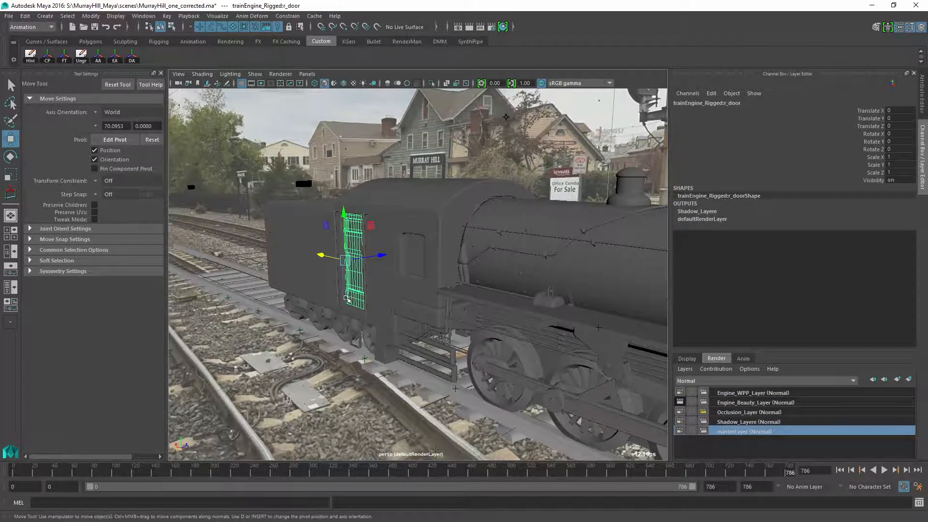
key("e")
mouse_move(329, 269)
left_mouse_down()
mouse_move(310, 269)
mouse_move(325, 269)
left_mouse_up()
key("ctrl+z")
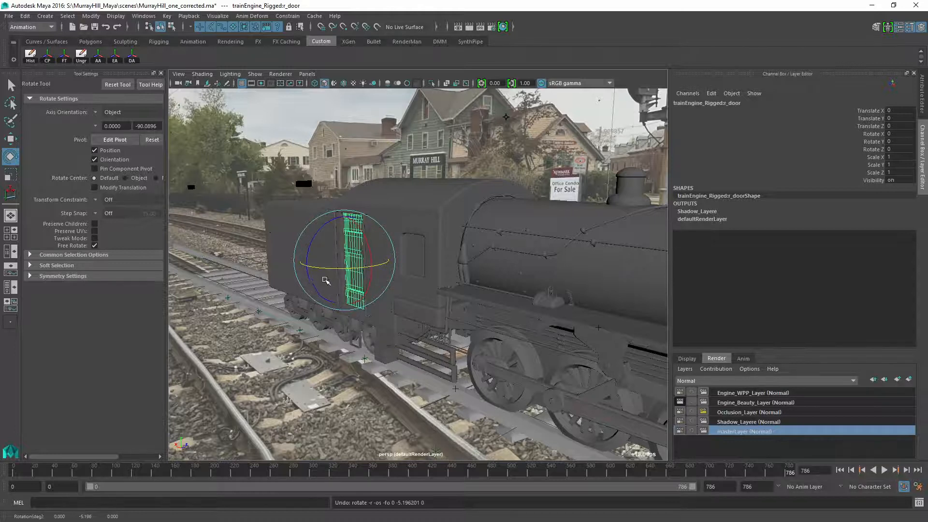
Step: Examine the driving wheels and side rods near the cylinder while scrubbing and playing the animation back to frame 746
left_click_drag(549, 328, 369, 218, "alt")
left_click_drag(534, 273, 382, 228, "alt")
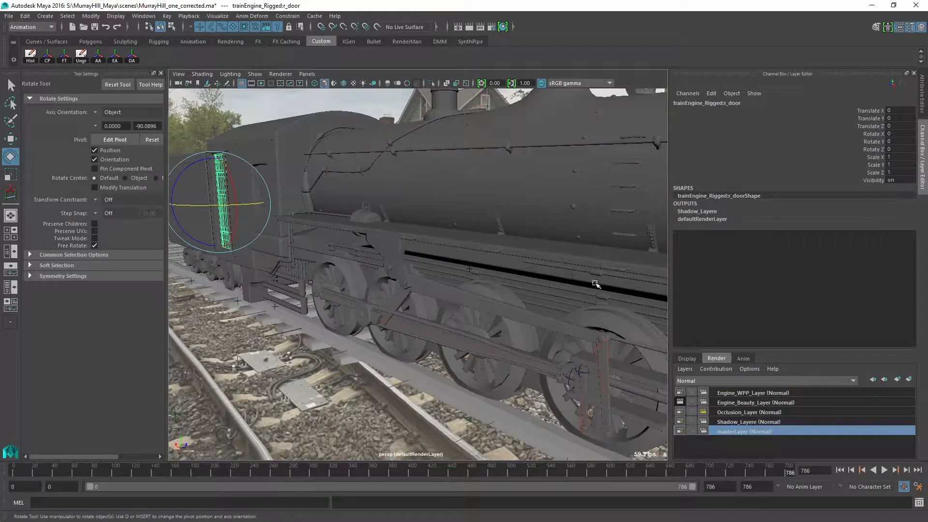
middle_click_drag(595, 283, 420, 226, "alt")
middle_click_drag(473, 237, 406, 259, "alt")
left_click_drag(405, 259, 452, 256, "alt")
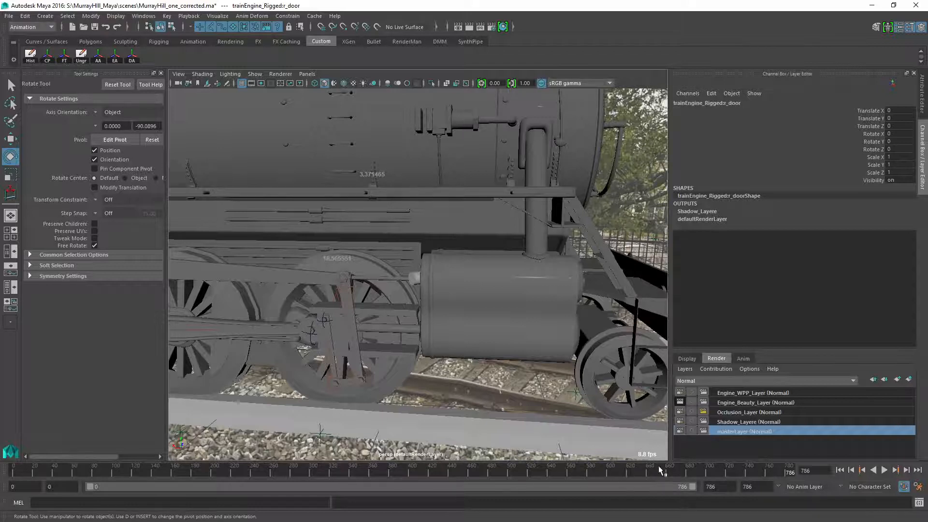
left_click_drag(791, 473, 771, 474)
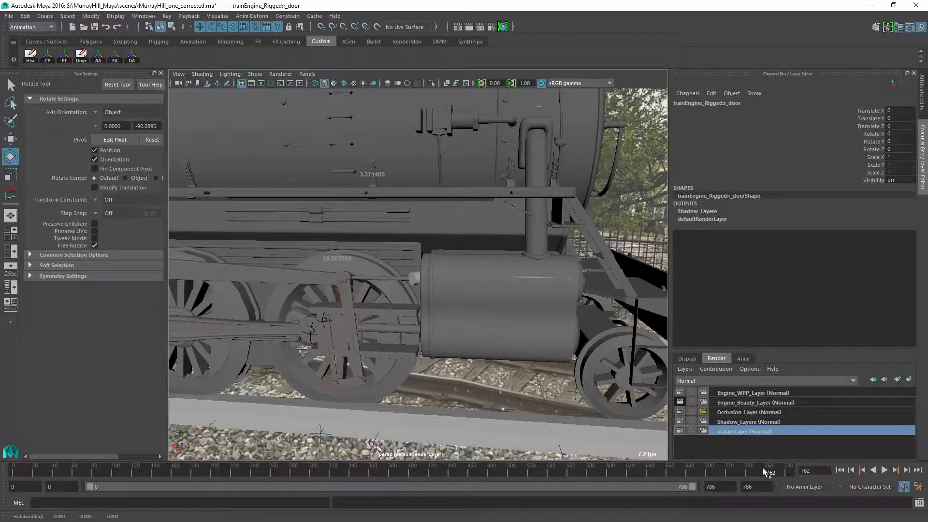
key("alt+v")
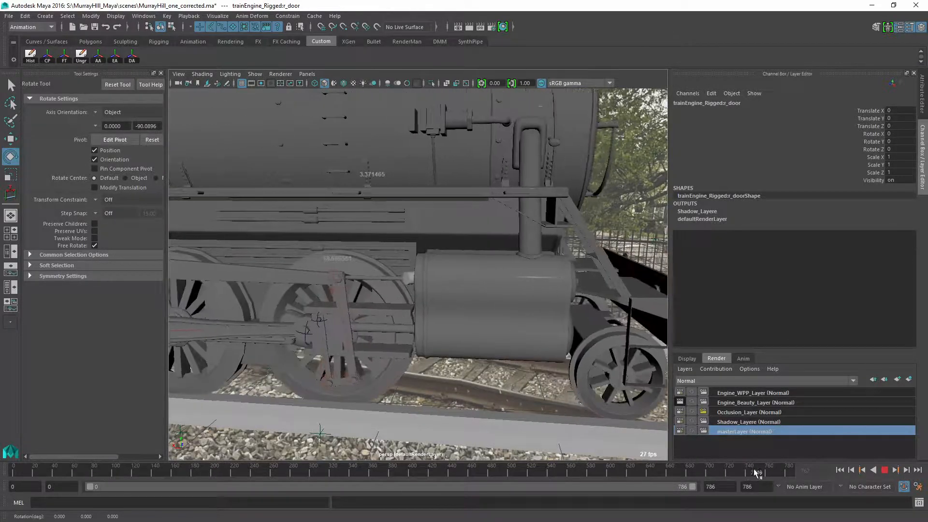
left_click_drag(754, 473, 753, 473)
Step: Examine the connecting rods and driving wheels in motion by scrubbing back to frame 704 and on to frame 648
middle_click_drag(300, 316, 527, 310, "alt")
middle_click_drag(338, 300, 391, 295, "alt")
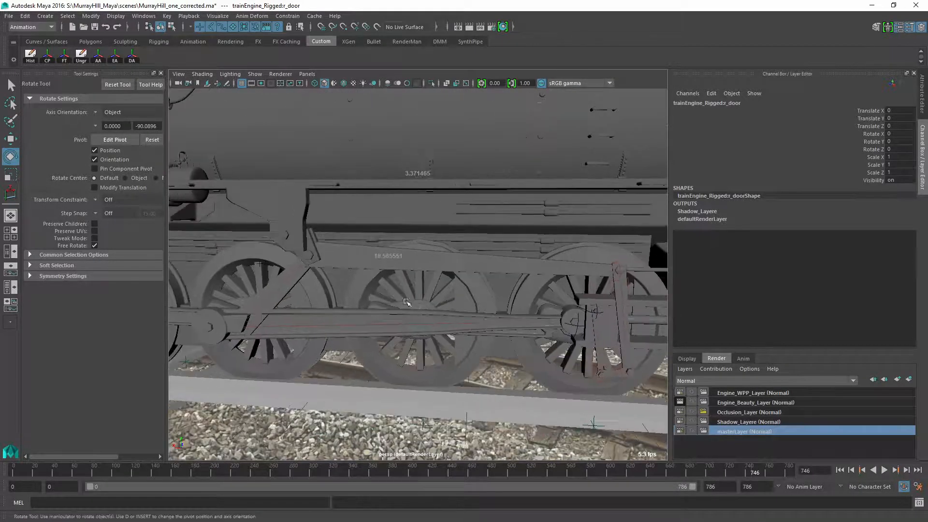
left_click_drag(752, 471, 713, 472)
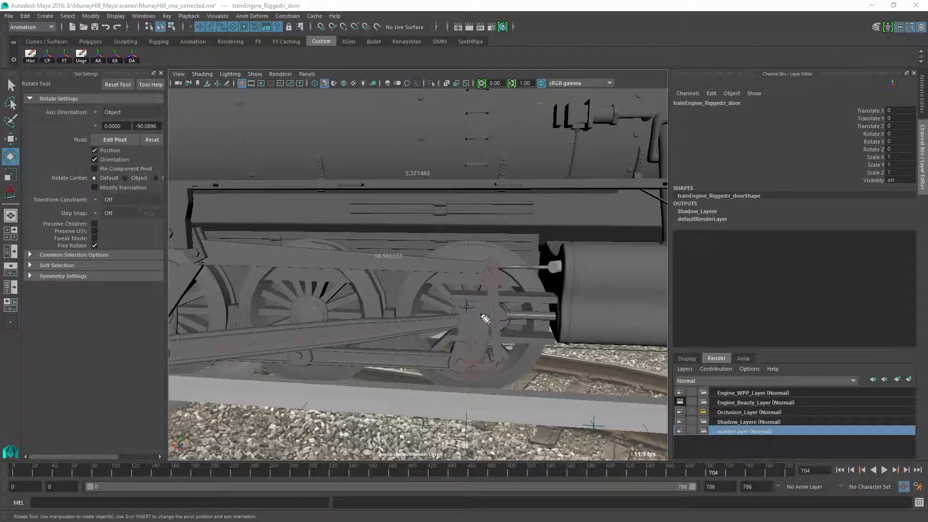
mouse_move(478, 318)
left_mouse_down()
mouse_move(504, 301)
mouse_move(508, 328)
mouse_move(485, 331)
mouse_move(479, 318)
left_mouse_up()
left_click_drag(715, 471, 655, 465)
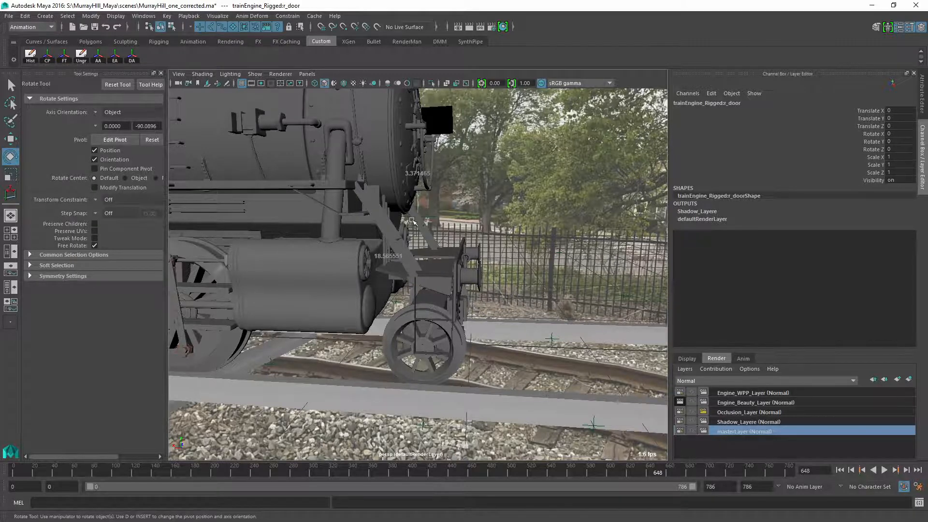
Step: Select the whole locomotive's parent group Train_GRP to examine its keyed channels
scroll(403, 209, "down", 5)
middle_click_drag(305, 178, 537, 282, "alt")
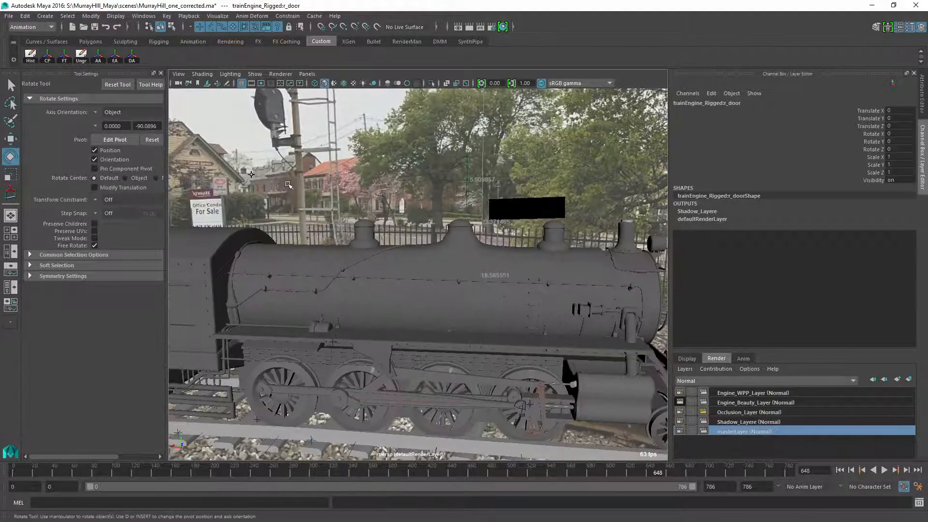
key("Up")
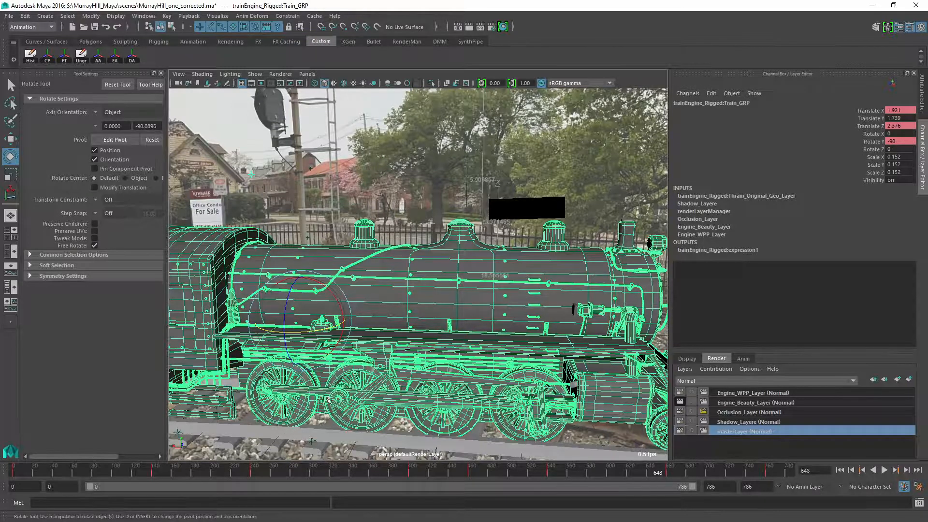
middle_click_drag(563, 166, 454, 143, "alt")
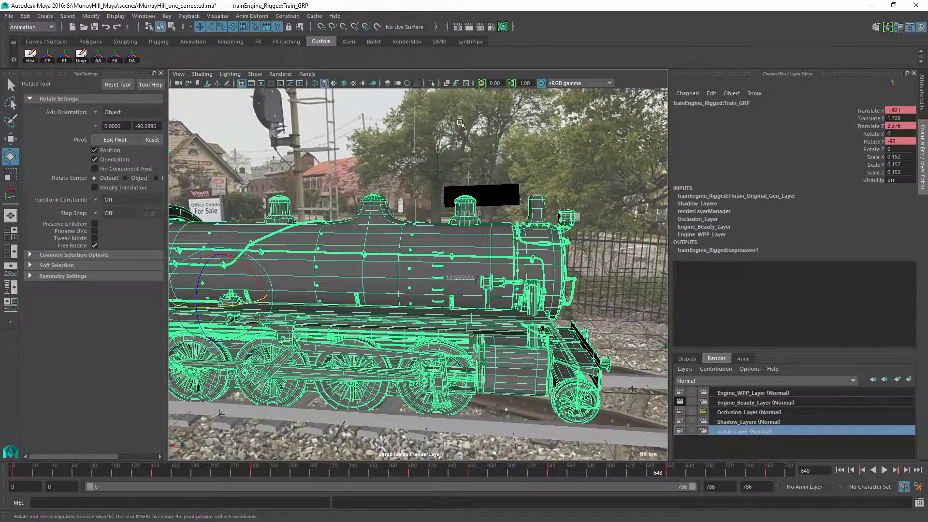
Step: Select the front wheel's parent group to check its expression-driven Rotate X, and go to the parent group of a driving wheel
left_click(562, 414)
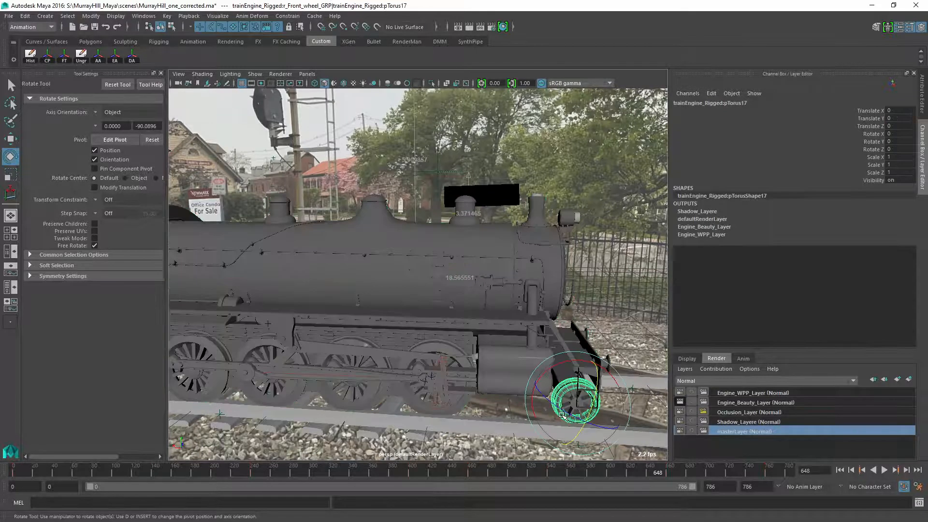
key("Up")
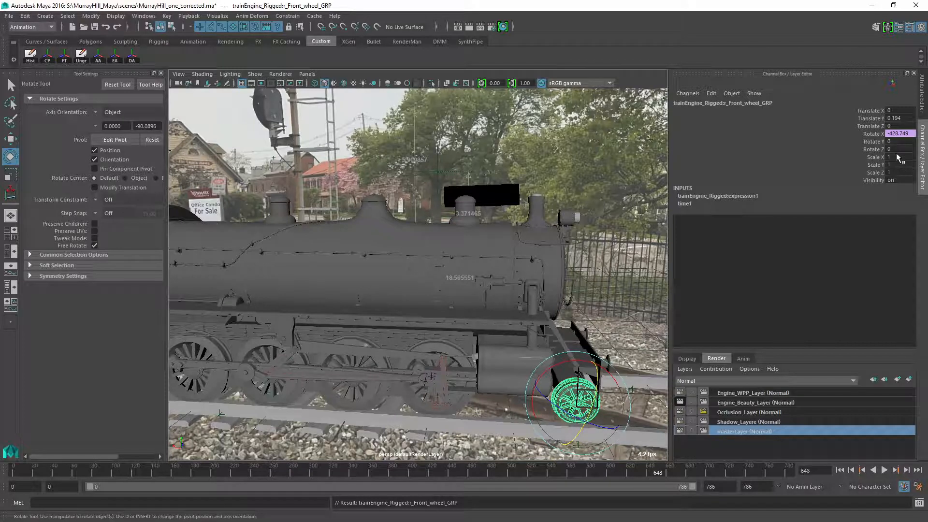
left_click(464, 410)
key("Up")
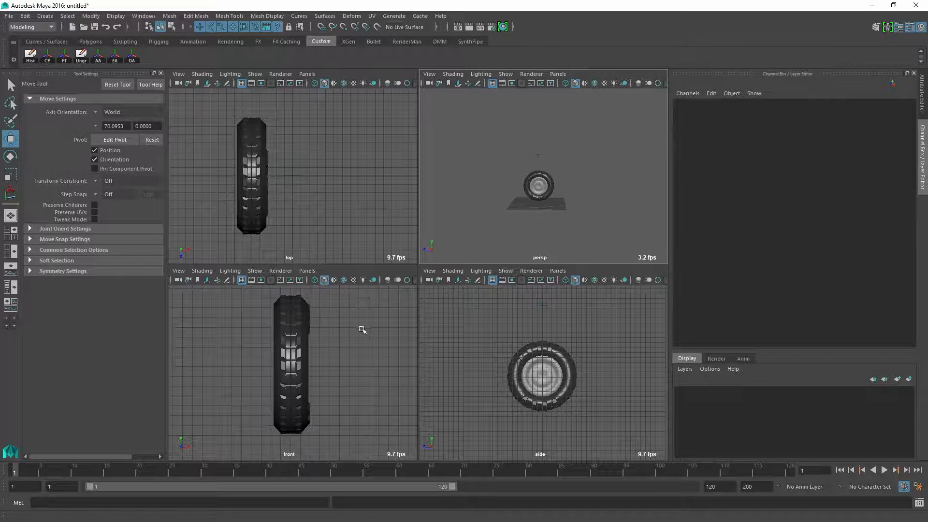
Step: Switch to Notepad and cut the expression line "tire_GRP.rotateX = 360*driver_Null.translateZ"
scroll(517, 208, "up", 7)
middle_click_drag(521, 209, 534, 228, "alt")
left_click_drag(535, 229, 545, 198, "alt")
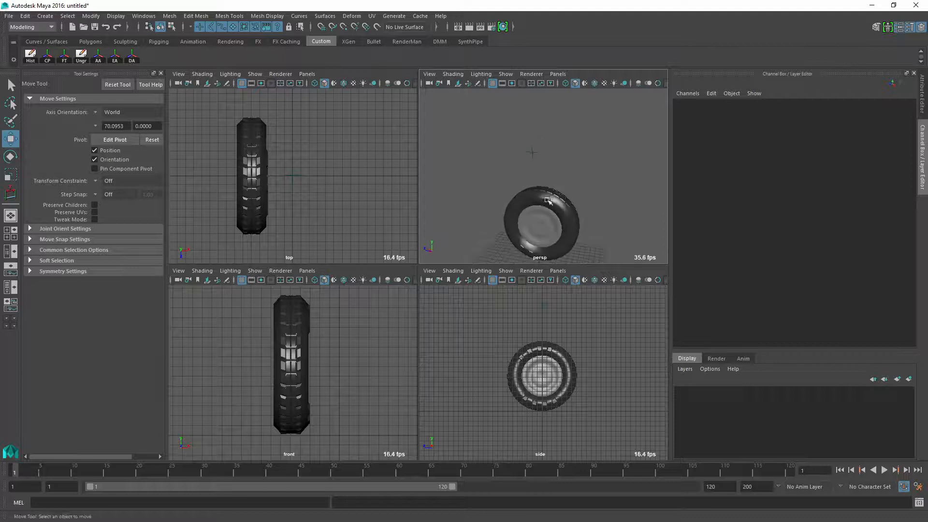
middle_click_drag(580, 203, 572, 186, "alt")
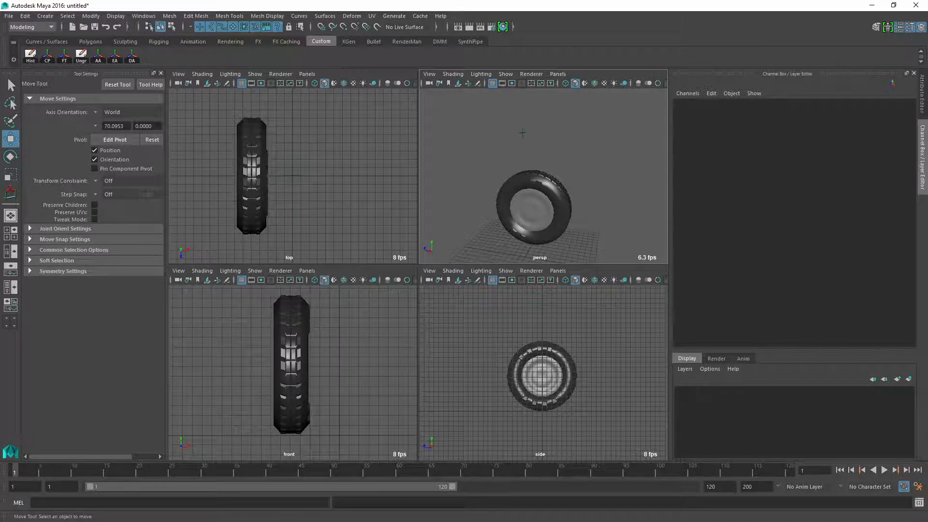
key("alt+Tab")
double_click(356, 111)
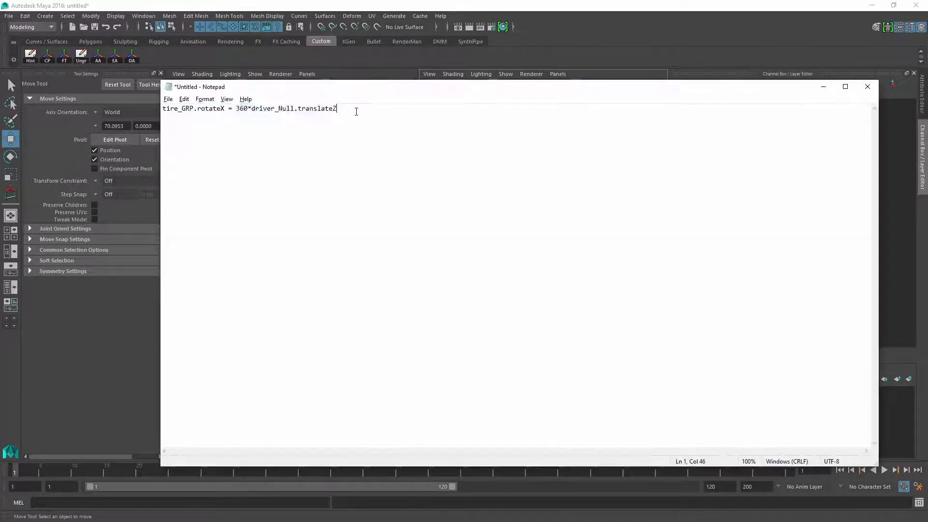
left_click_drag(355, 110, 96, 117)
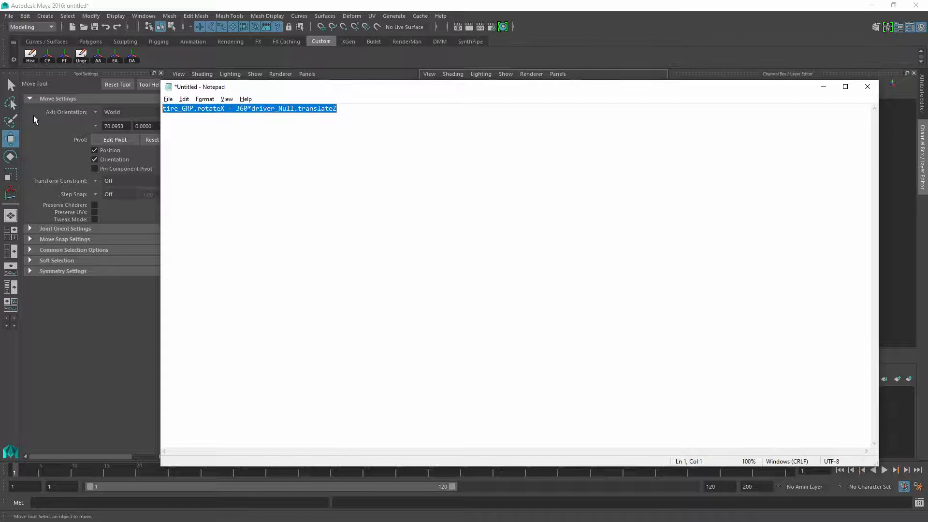
key("ctrl+x")
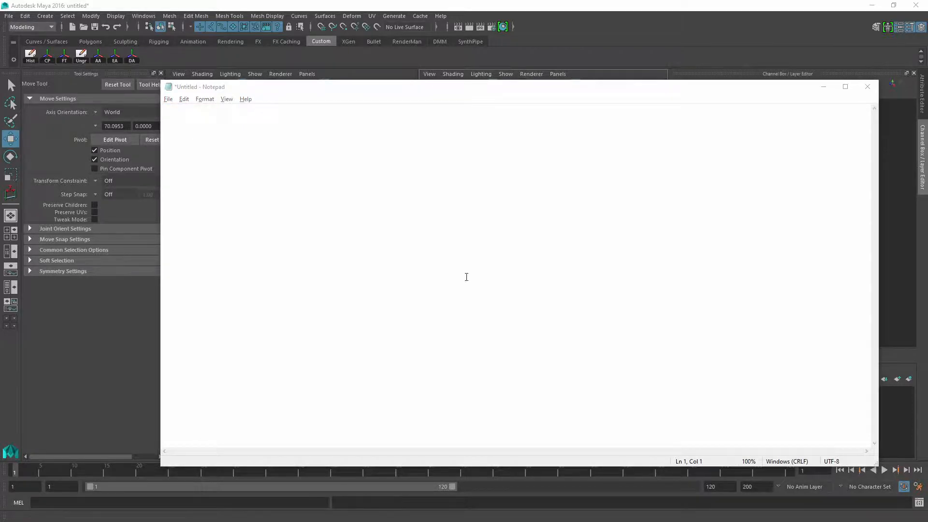
Step: Return to Maya and select the tire's parent group tire_GRP
key("alt+Tab")
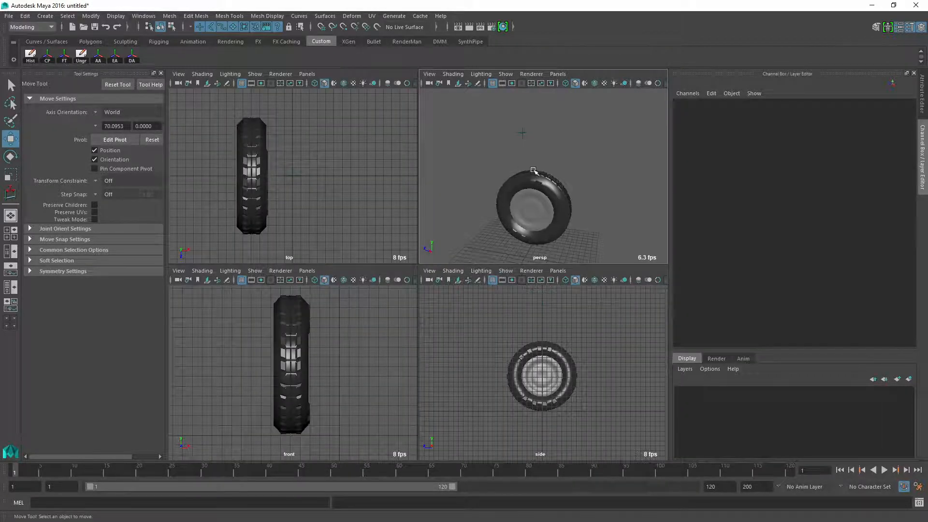
left_click(533, 210)
key("Up")
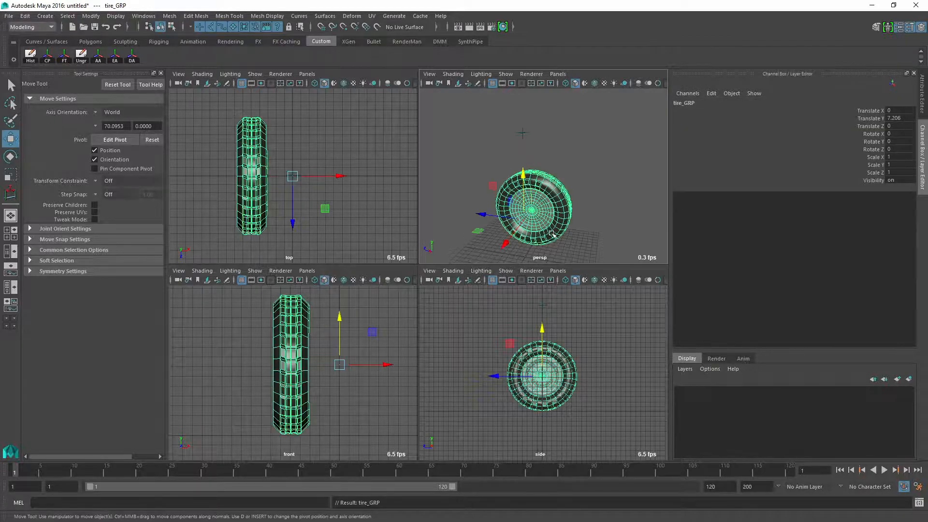
Step: Test-rotate tire_GRP about its X axis in the side view and undo the rotation
key("e")
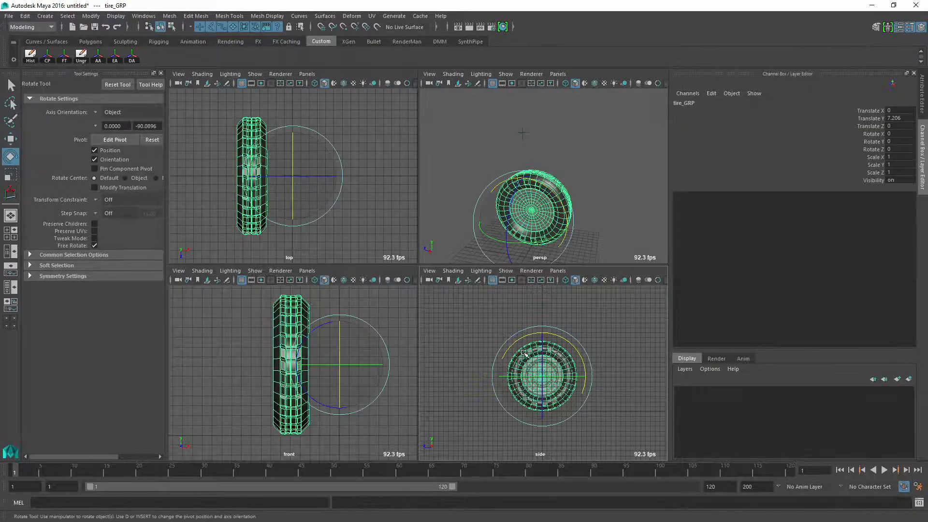
left_click_drag(529, 340, 561, 341)
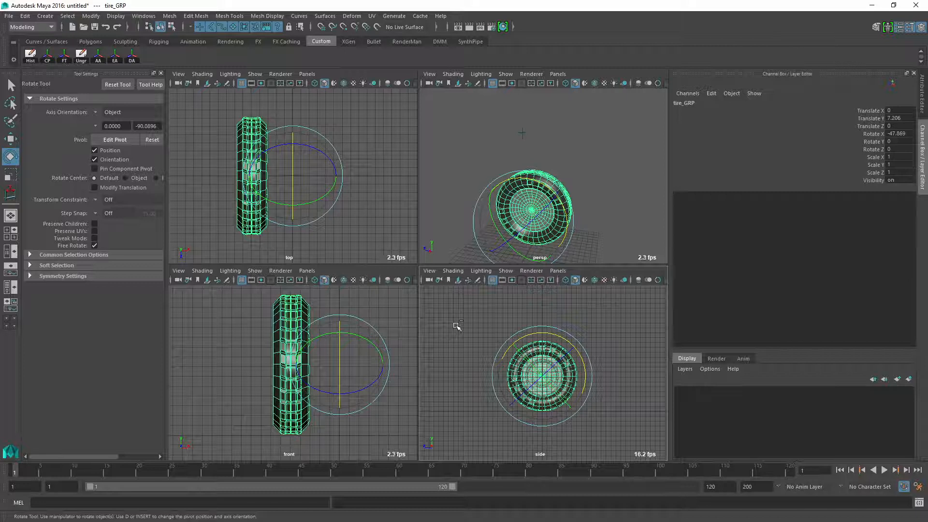
key("ctrl+z")
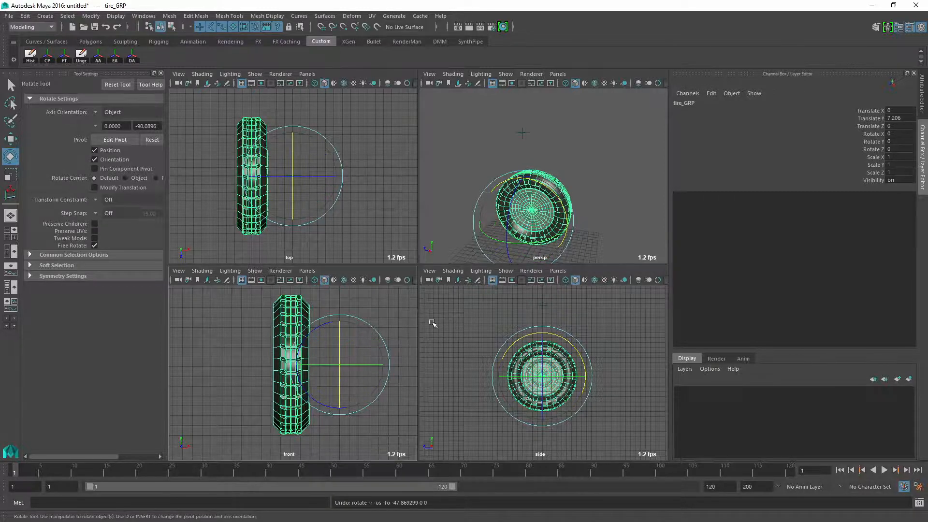
Step: Open the Expression Editor for tire_GRP's Rotate X channel and select the attribute name tire_GRP.rotateX for copying
left_click(846, 135)
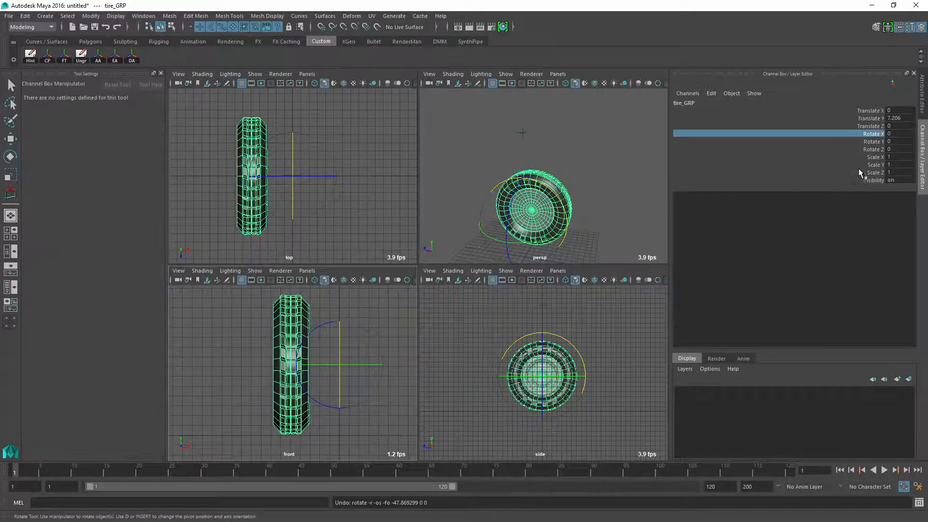
left_click(711, 93)
left_click(723, 103)
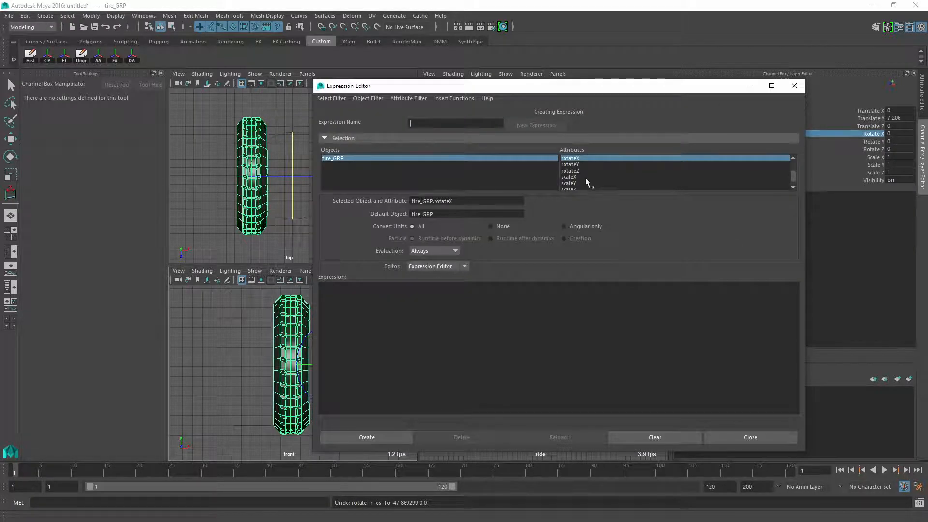
triple_click(468, 203)
Step: Switch to Notepad, enter the expression's beginning "tire_GRP.rotateX = 360*", and return to Maya
key("alt+Tab")
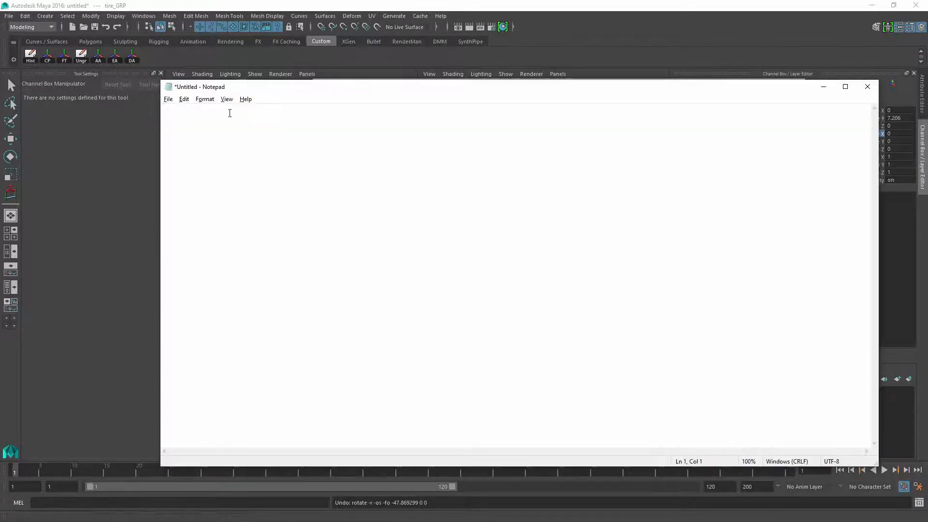
key("ctrl+v")
key("alt+Tab")
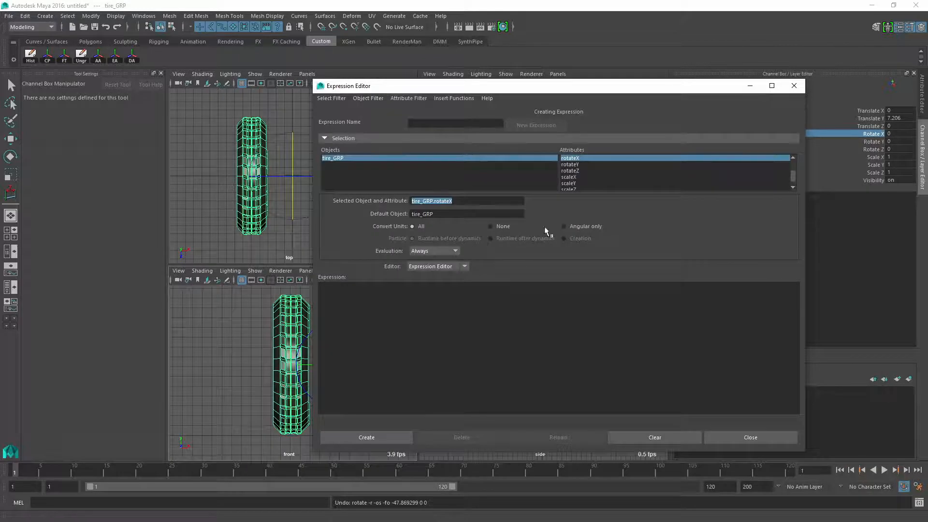
Step: Uncover the viewports, select driver_Null above the tire, and move it along the Z axis to about -4.14
left_click_drag(474, 89, 722, 255)
left_click_drag(502, 114, 549, 152)
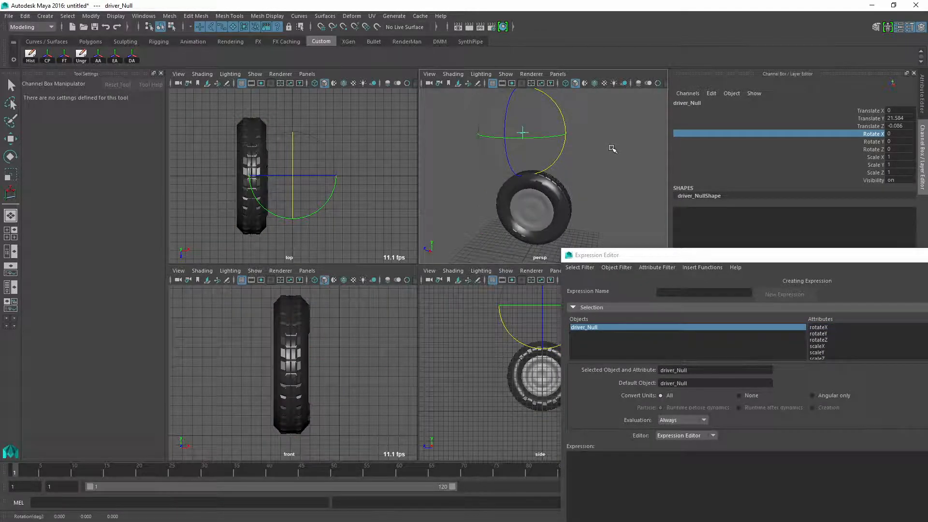
key("w")
left_click(481, 131)
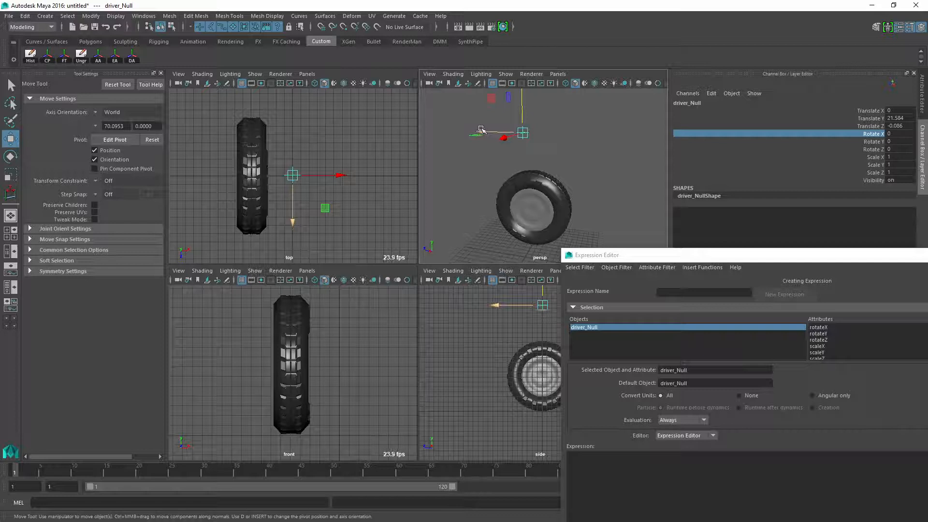
left_click_drag(481, 130, 515, 131)
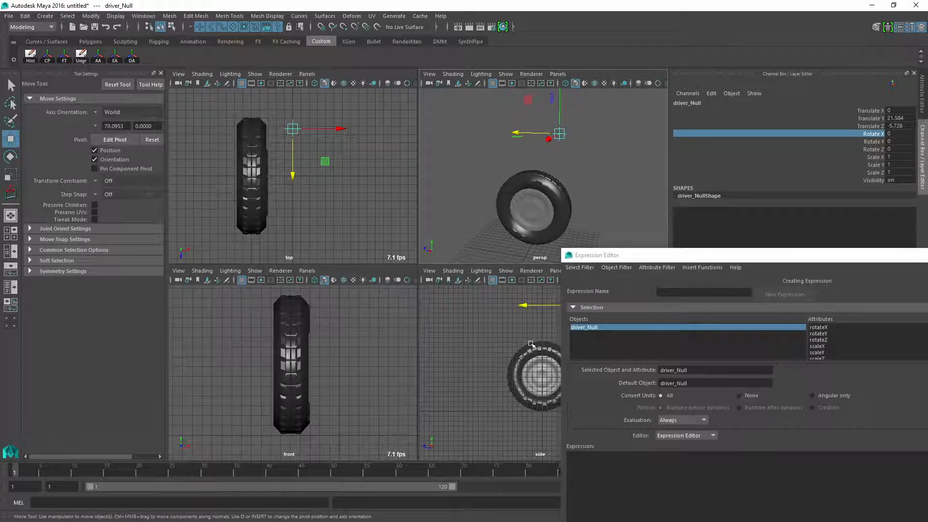
mouse_move(515, 132)
left_mouse_down()
mouse_move(590, 130)
mouse_move(505, 133)
mouse_move(545, 133)
mouse_move(516, 132)
left_mouse_up()
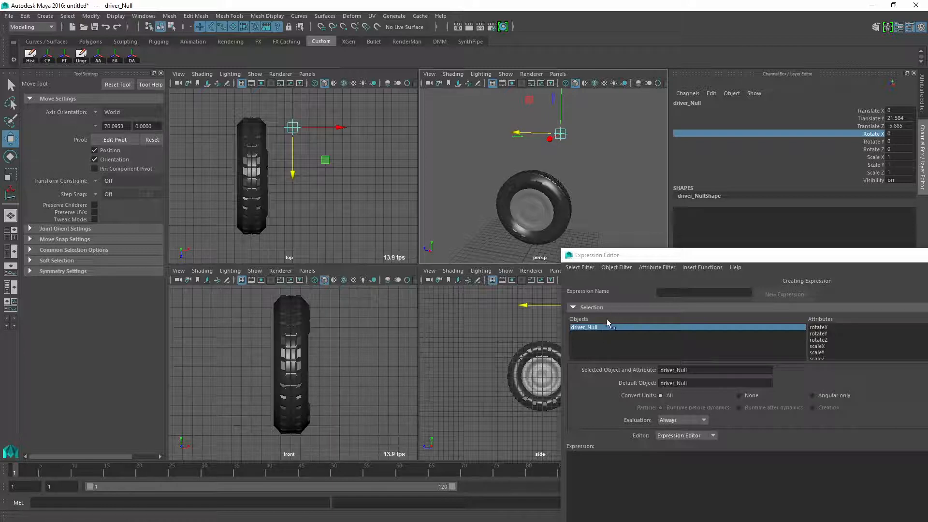
mouse_move(519, 133)
left_mouse_down()
mouse_move(531, 131)
mouse_move(505, 131)
left_mouse_up()
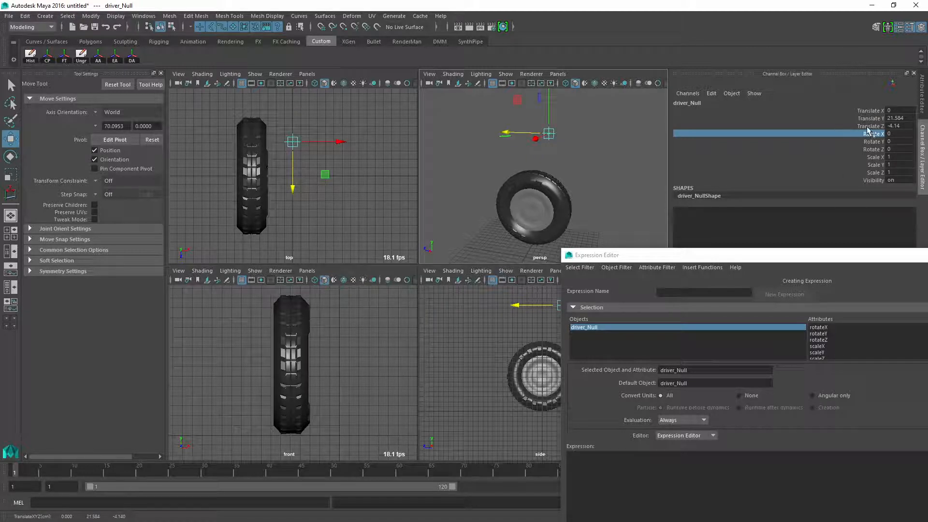
Step: Choose driver_Null's translateZ attribute in the Expression Editor and copy its full name, driver_Null.translateZ
scroll(834, 346, "up", 1)
left_click(832, 341)
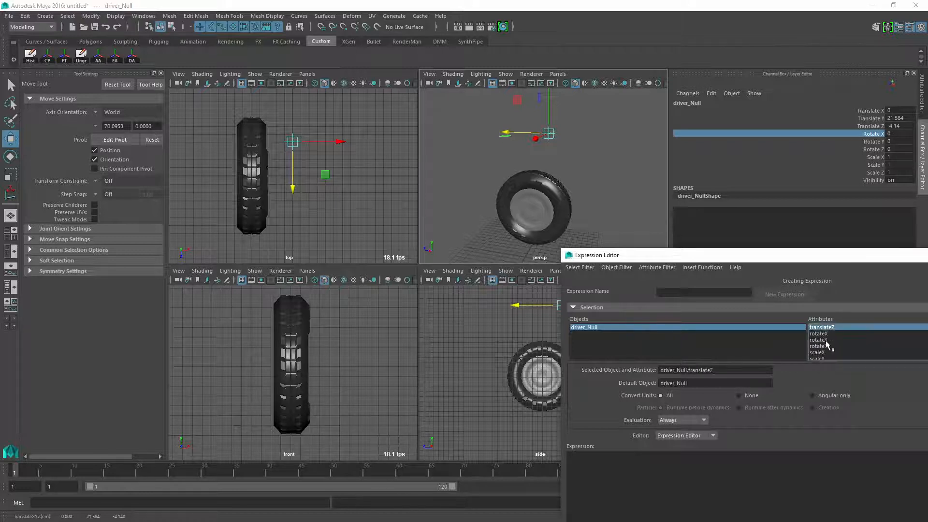
left_click_drag(714, 371, 624, 363)
key("ctrl+c")
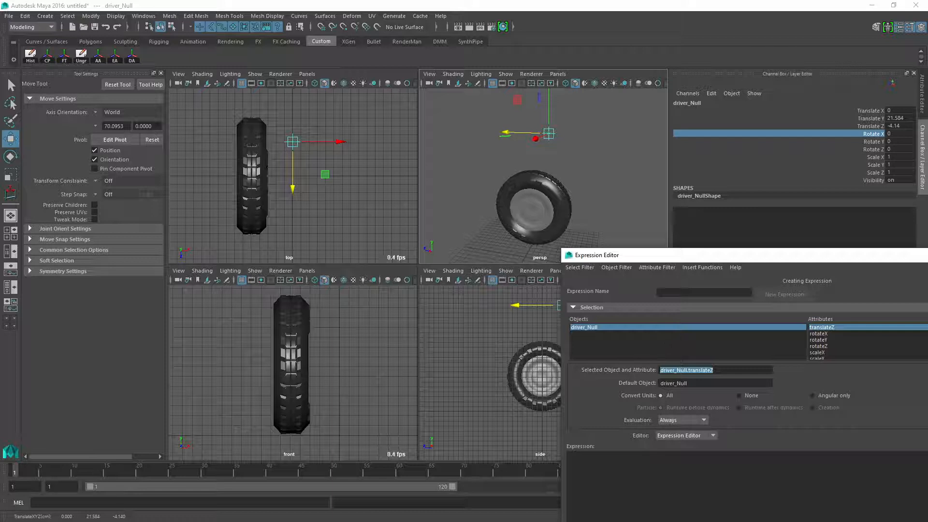
Step: Switch to Notepad, complete the line as "tire_GRP.rotateX = 360*driver_Null.translateZ", and copy it
key("alt+Tab")
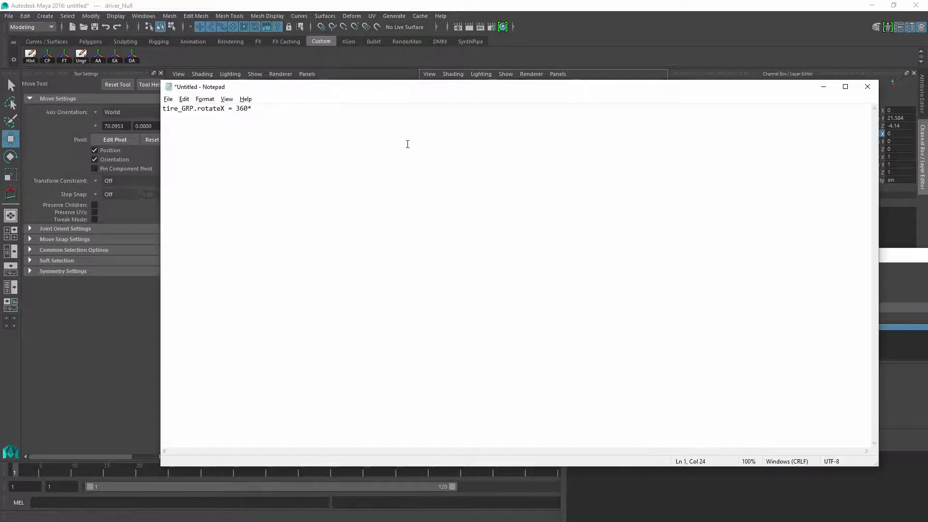
key("ctrl+v")
left_click_drag(344, 109, 107, 95)
key("ctrl+c")
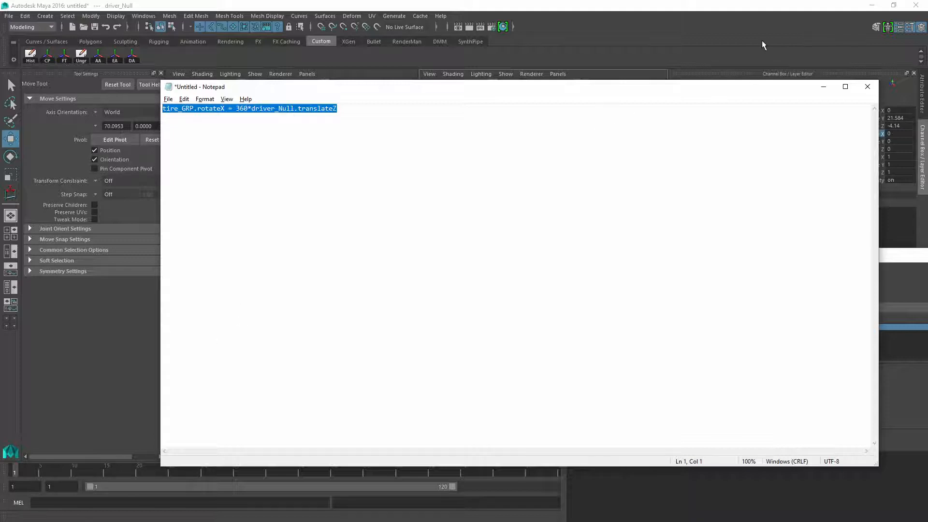
Step: Return to Maya's Expression Editor, paste "tire_GRP.rotateX = 360*driver_Null.translateZ" as the expression, and create it
left_click(894, 379)
left_click(640, 446)
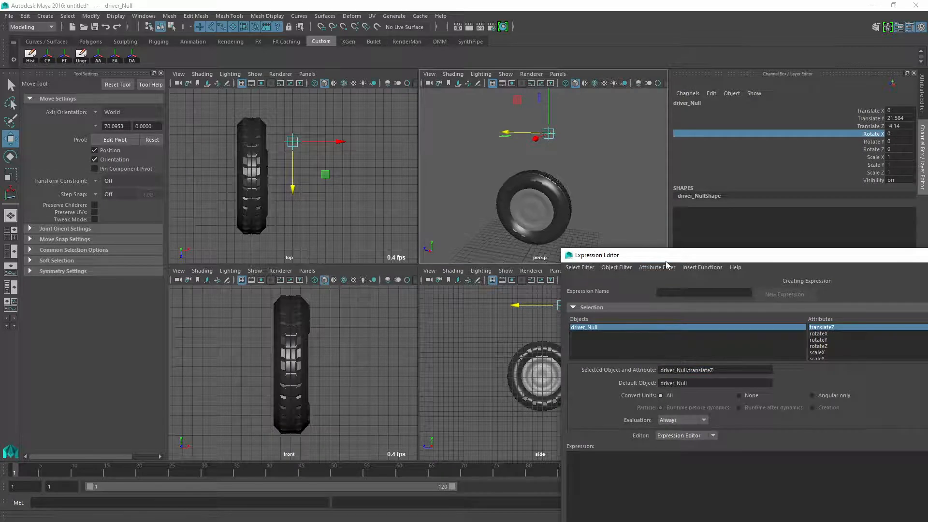
left_click_drag(666, 256, 583, 136)
key("ctrl+v")
left_click(542, 487)
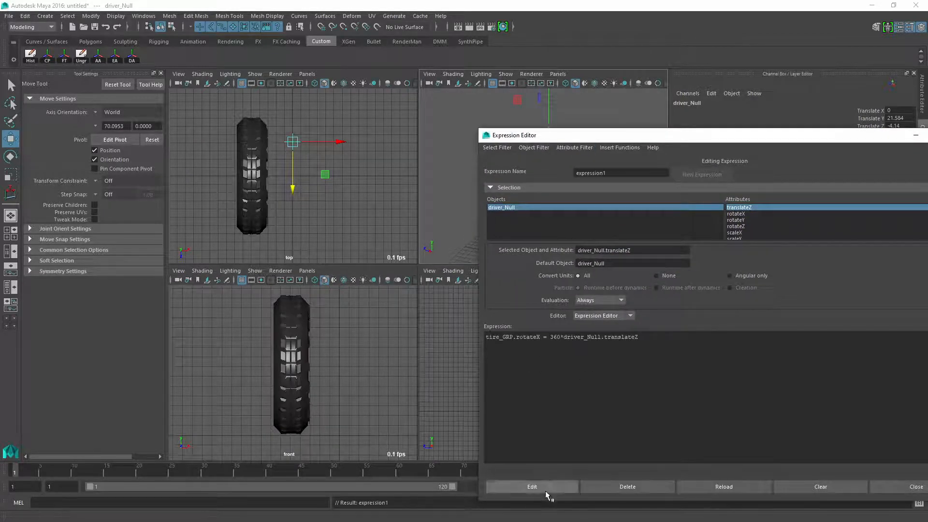
Step: Clear the side view of the Expression Editor and slide driver_Null along Z to about -2.08 to test the tire's rotation
left_click_drag(821, 138, 575, 141)
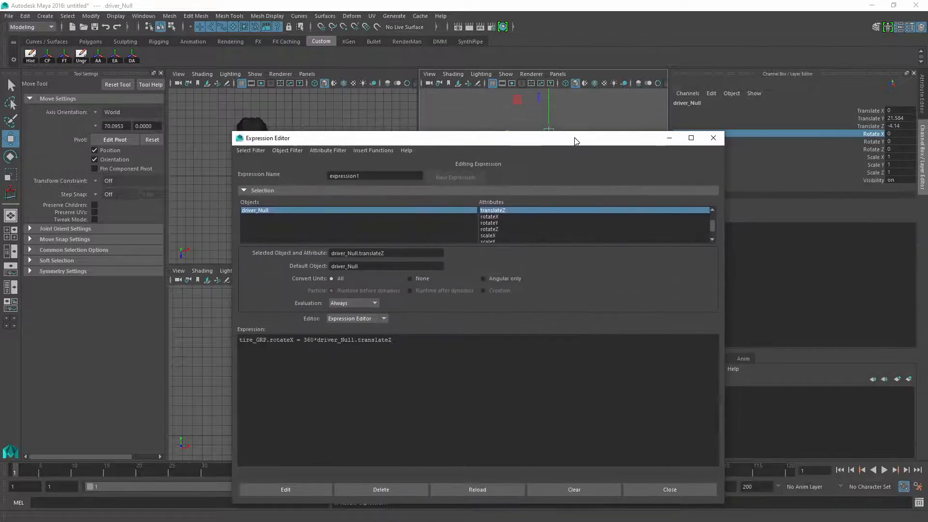
left_click_drag(633, 141, 361, 179)
left_click(552, 304)
left_click_drag(550, 301, 590, 322)
left_click_drag(525, 309, 517, 311)
left_click_drag(520, 310, 509, 312)
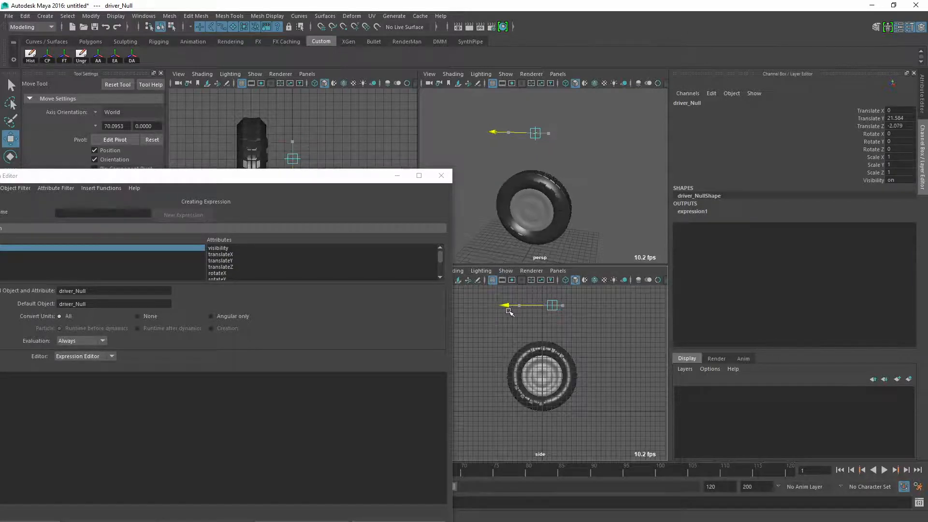
left_click_drag(510, 312, 509, 312)
Step: Select the tire's parent group tire_GRP and examine its expression-driven Rotate X channel
left_click(519, 375)
key("Up")
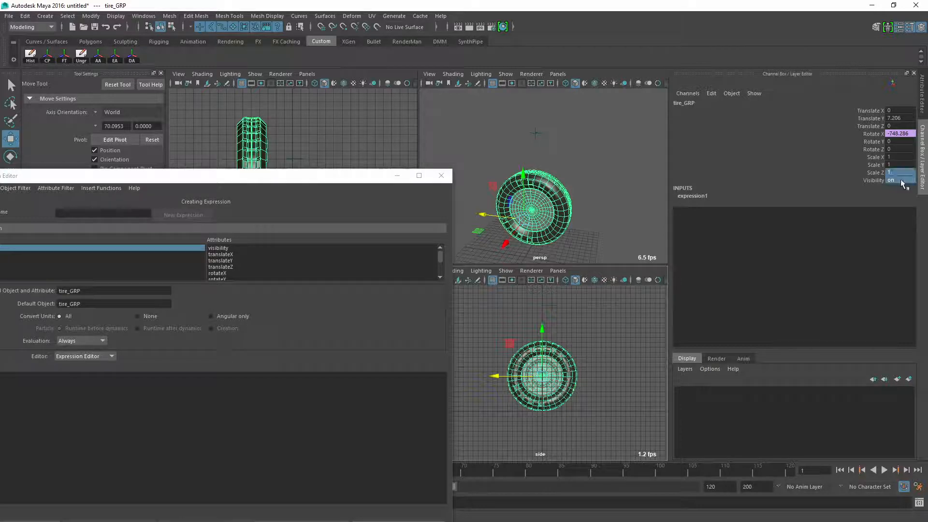
left_click(872, 174)
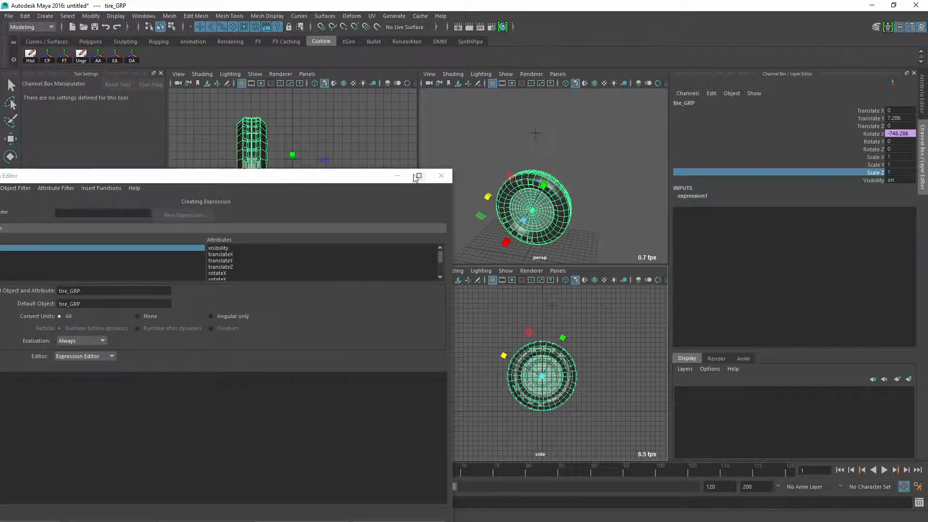
Step: List the expressions by name, load expression1 for editing, and append a division sign "/" after driver_Null.translateZ
left_click_drag(341, 182, 400, 120)
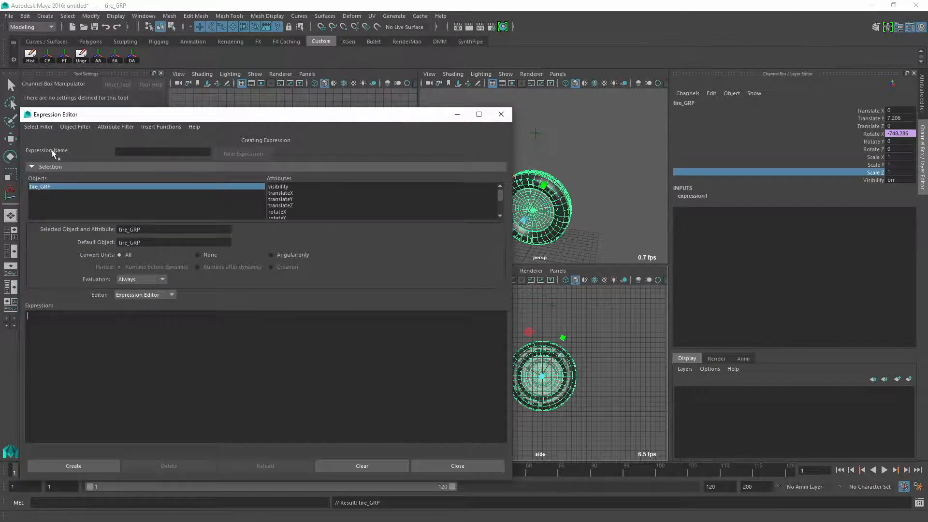
left_click(41, 127)
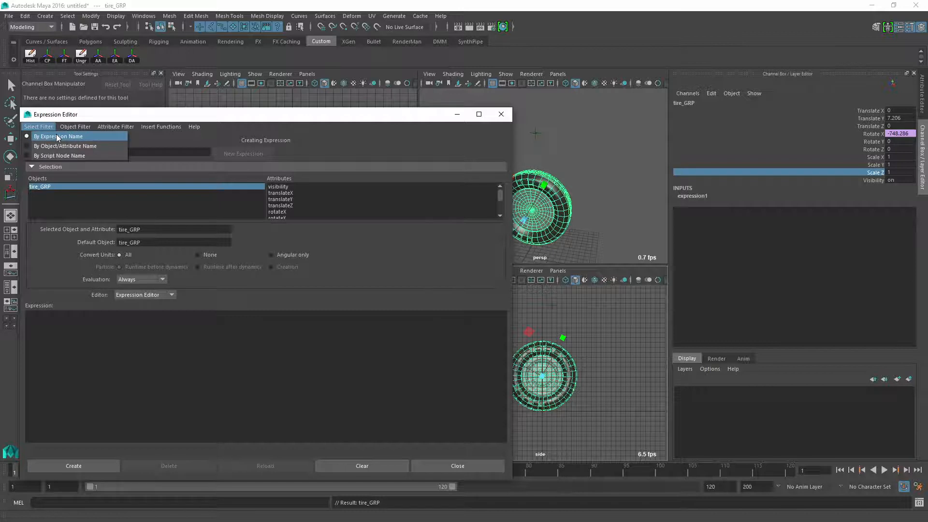
left_click(57, 137)
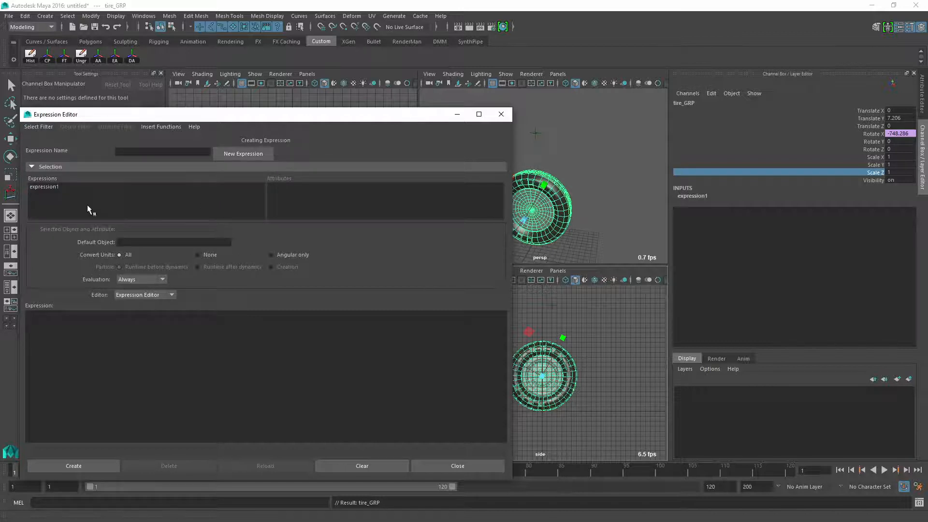
left_click(40, 187)
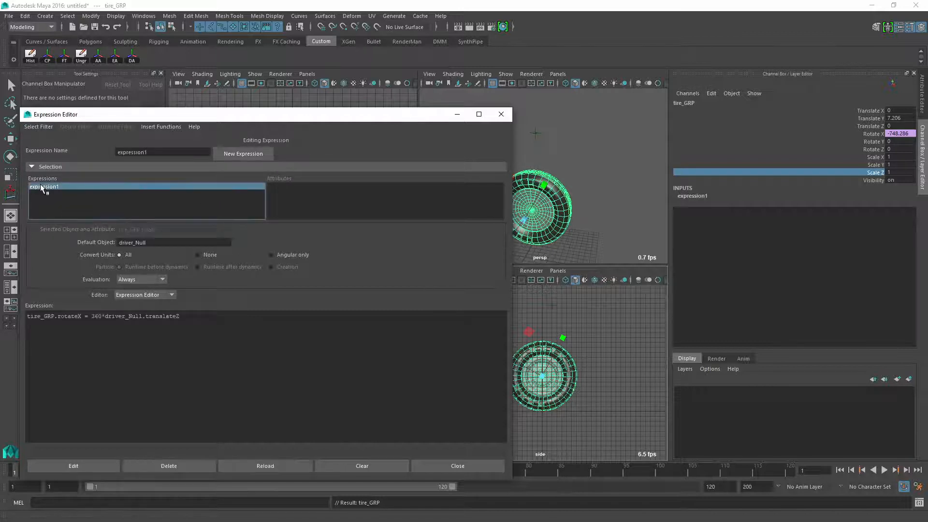
left_click(188, 316)
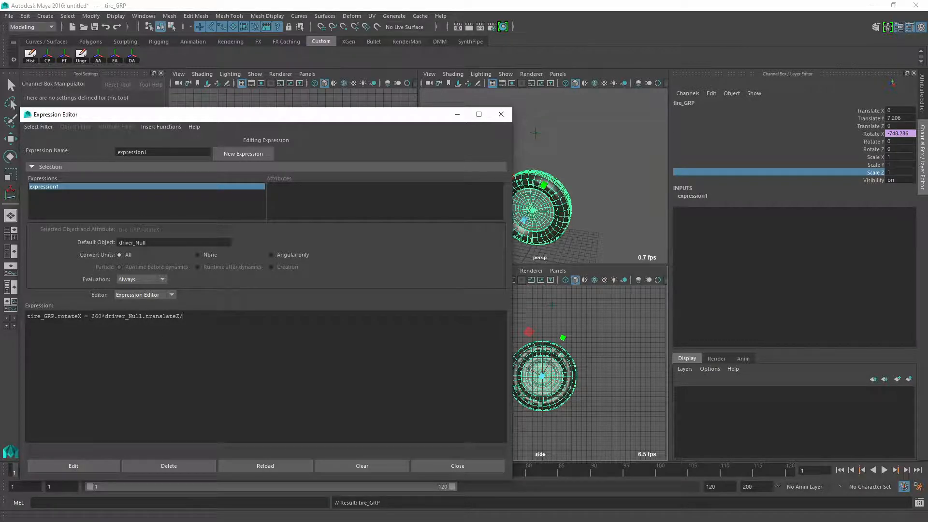
Step: Switch to Calculator, clear its history and current entry, and calculate 22 divided by 7
key("alt+Tab")
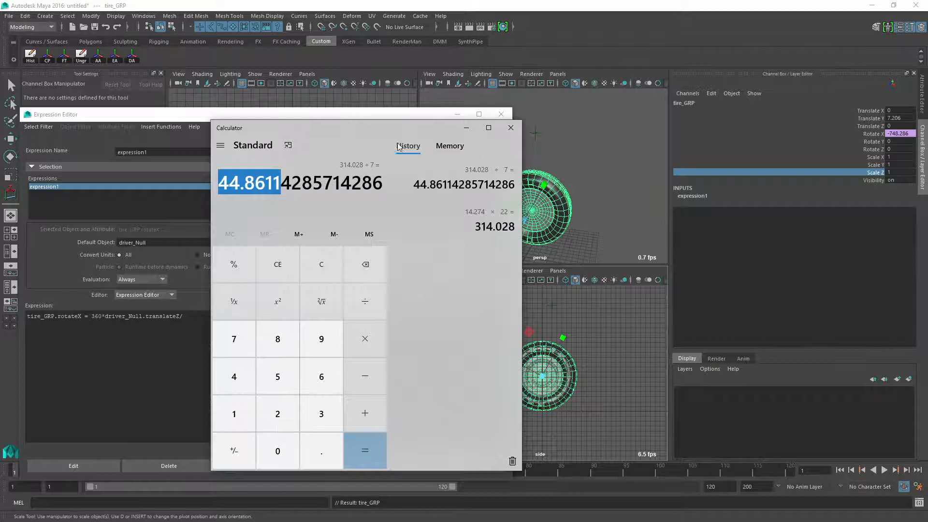
left_click(512, 460)
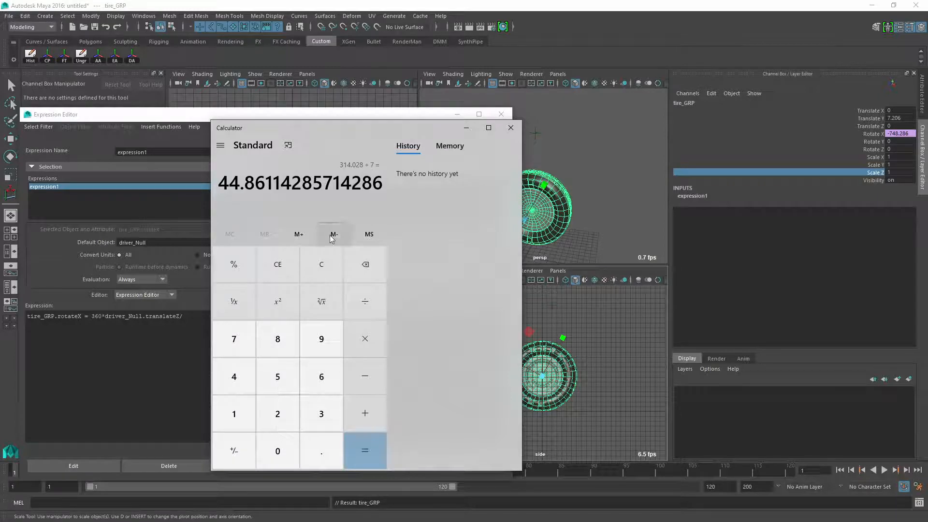
left_click(310, 264)
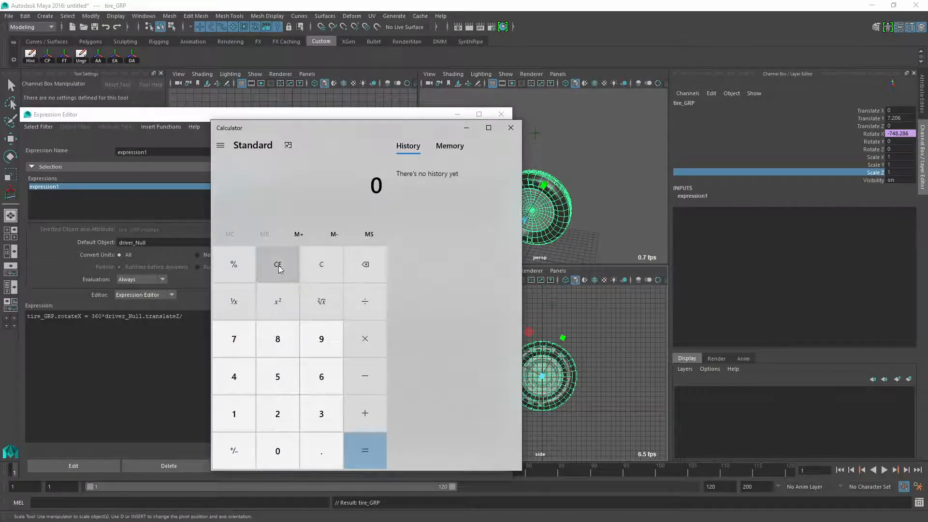
type("22/7")
key("Return")
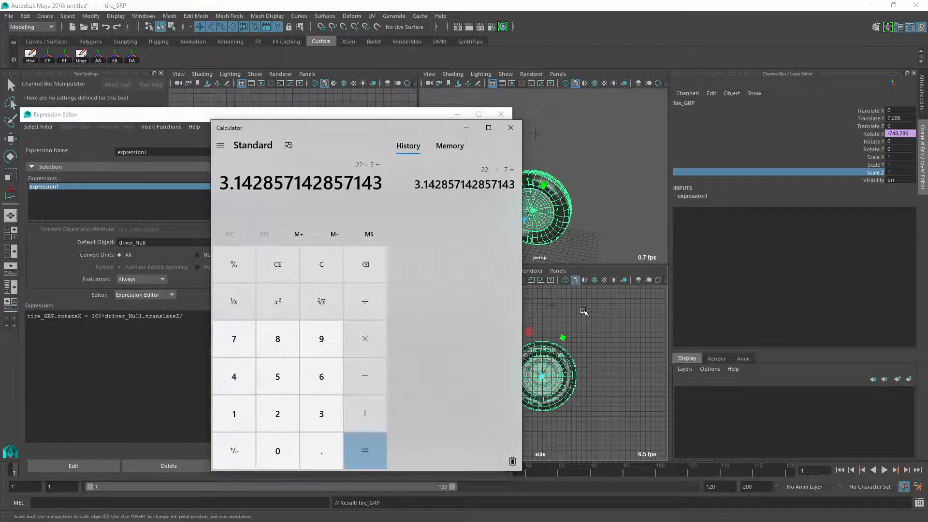
Step: Multiply the result of 22/7 by 2, and evaluate 1 with the same multiplication
type("*2")
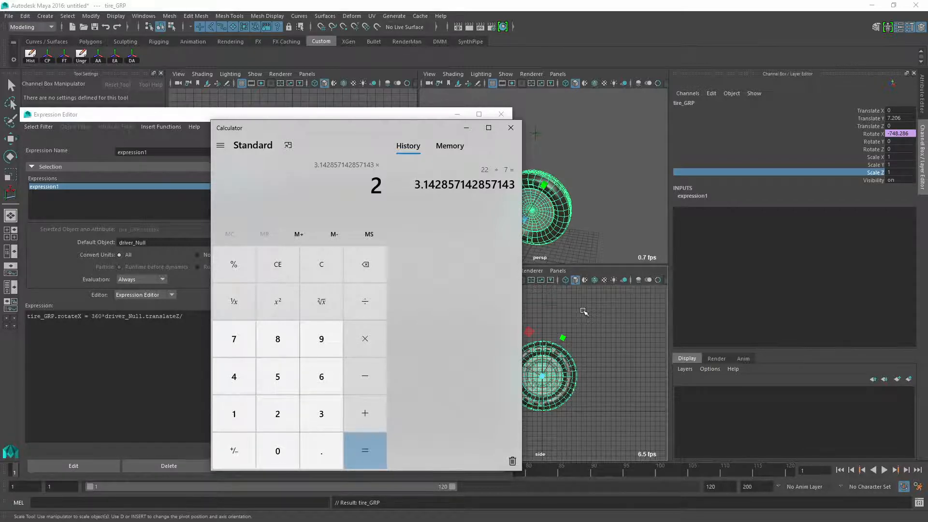
key("Return")
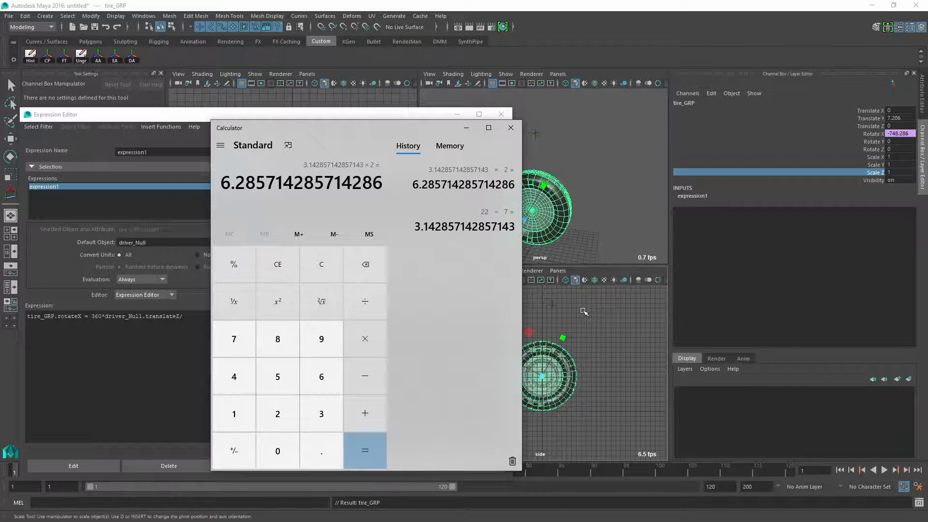
type("1")
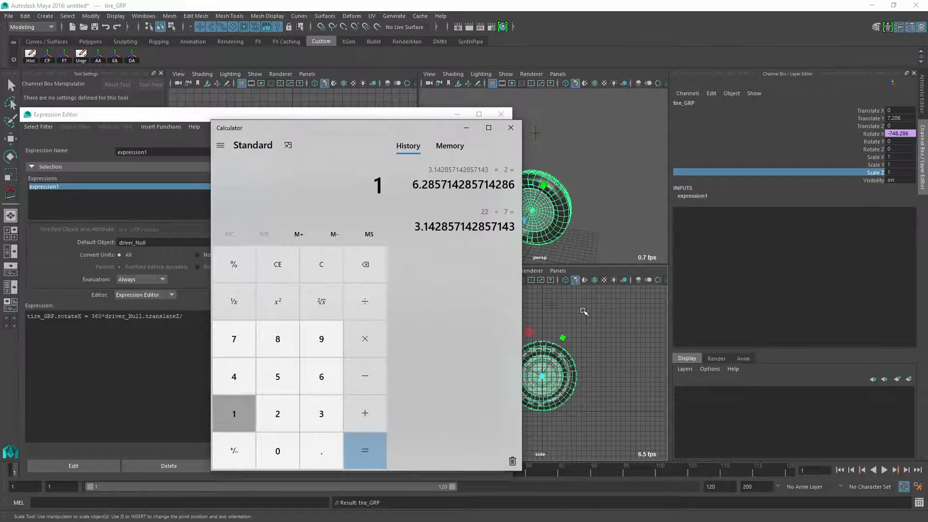
key("Return")
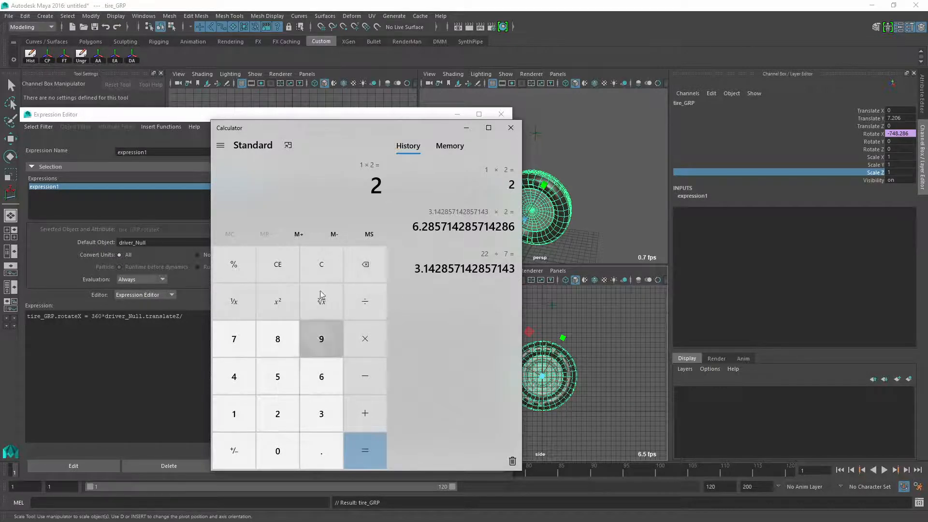
Step: Clear the calculator's history and entry, and calculate 22 divided by 7, multiplied by 2 and by 1
left_click(505, 459)
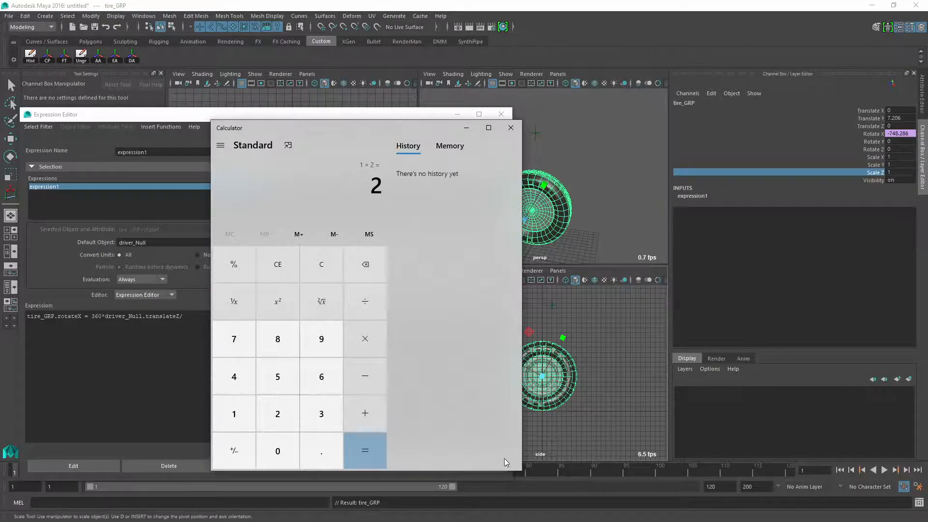
left_click(315, 271)
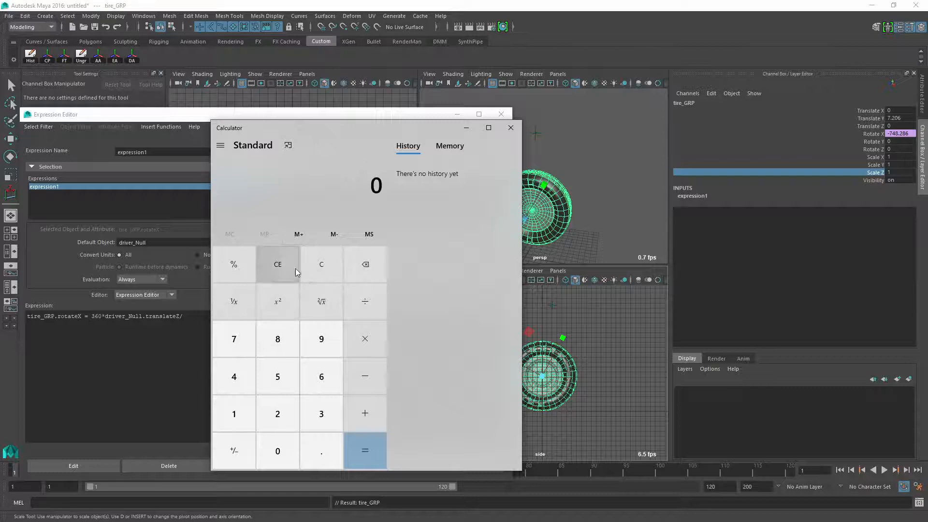
type("22/7*")
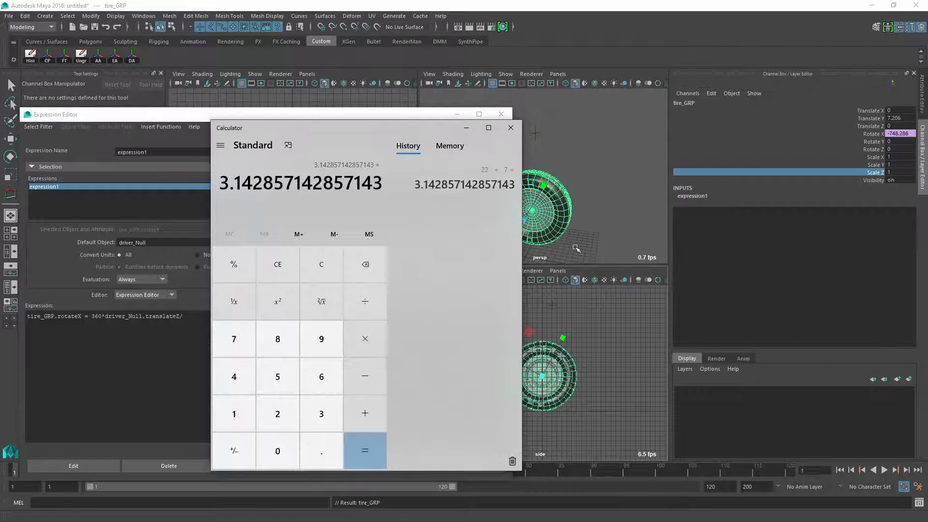
type("2")
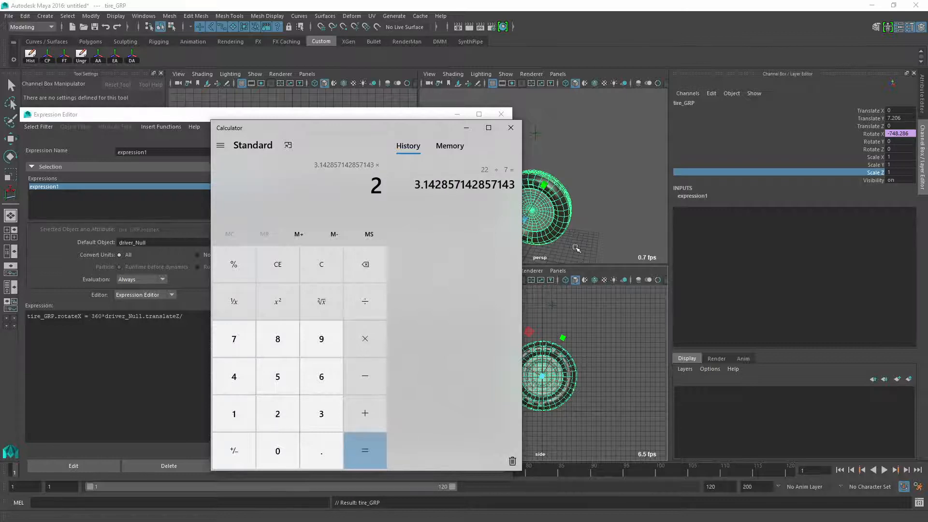
key("Return")
type("*1")
key("Return")
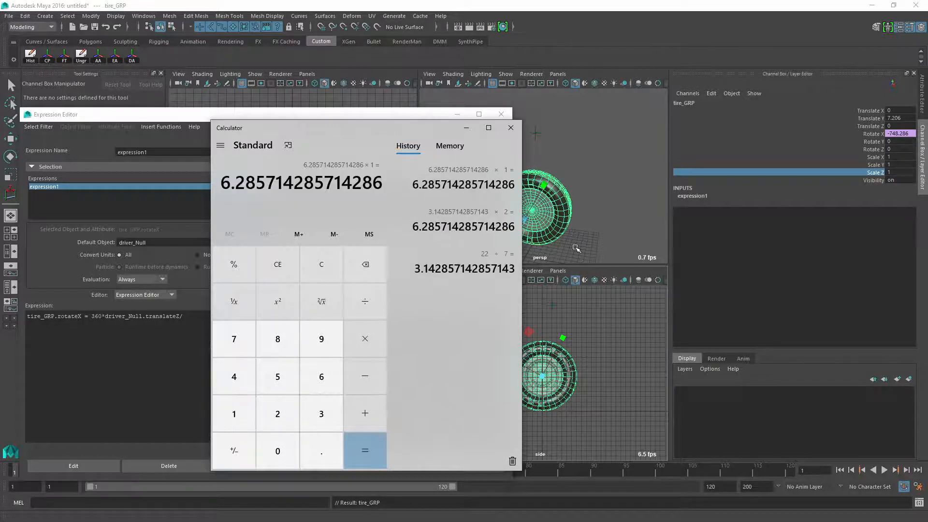
Step: Copy 6.2857 from the result, paste it as the divisor after driver_Null.translateZ/ in expression1, and apply the edit
left_click_drag(216, 179, 275, 182)
key("ctrl+c")
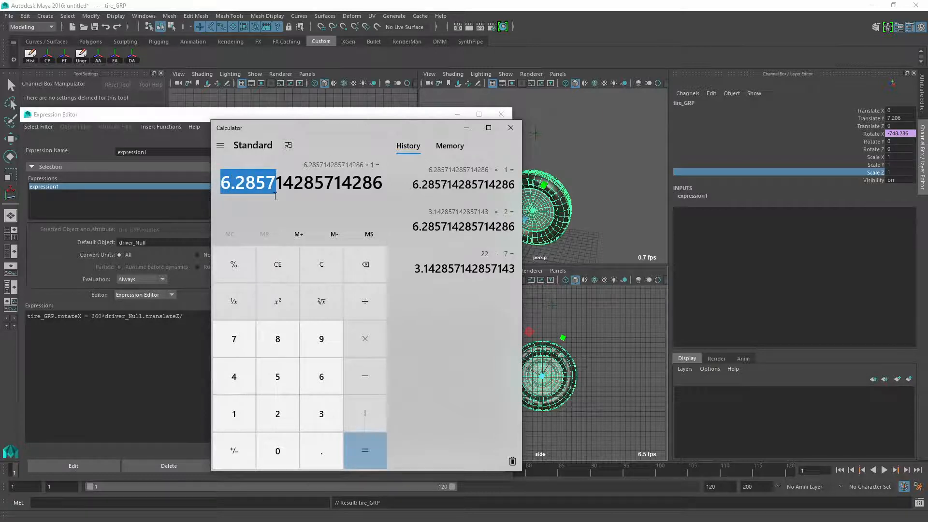
left_click(191, 320)
key("ctrl+v")
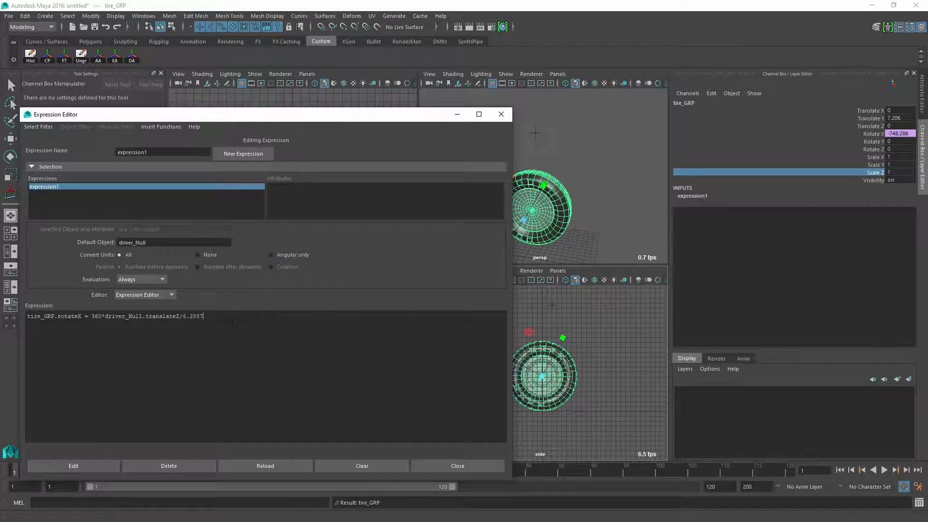
left_click(63, 466)
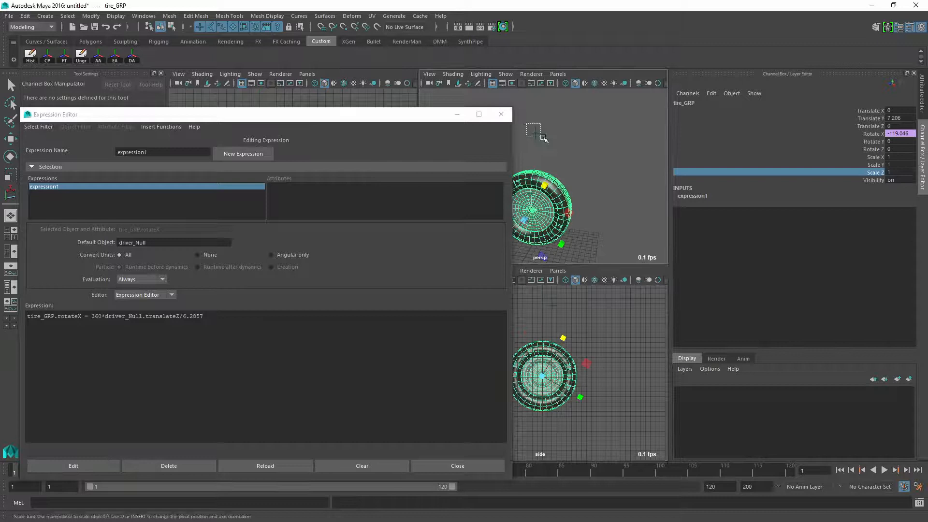
Step: Select driver_Null and move it along Z to about -3.149 to test the tire's rotation
left_click_drag(525, 122, 598, 152)
key("w")
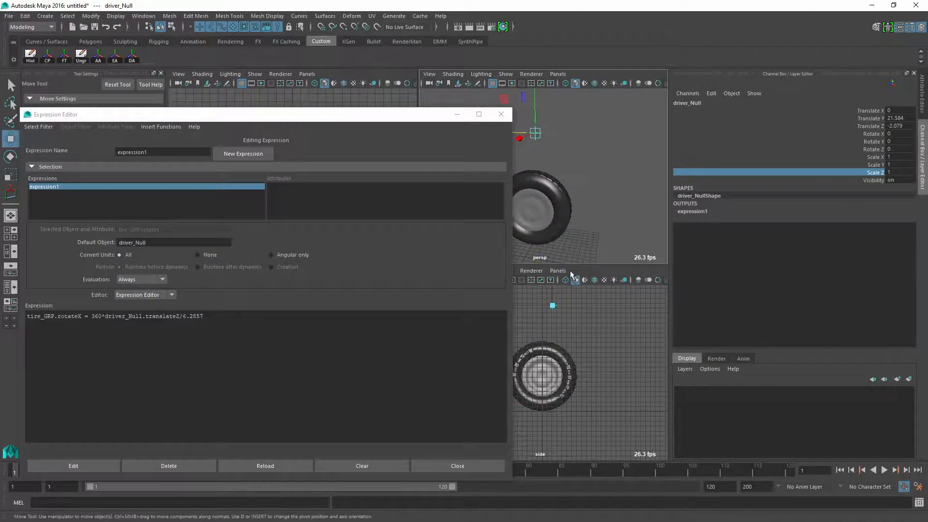
left_click_drag(420, 119, 377, 120)
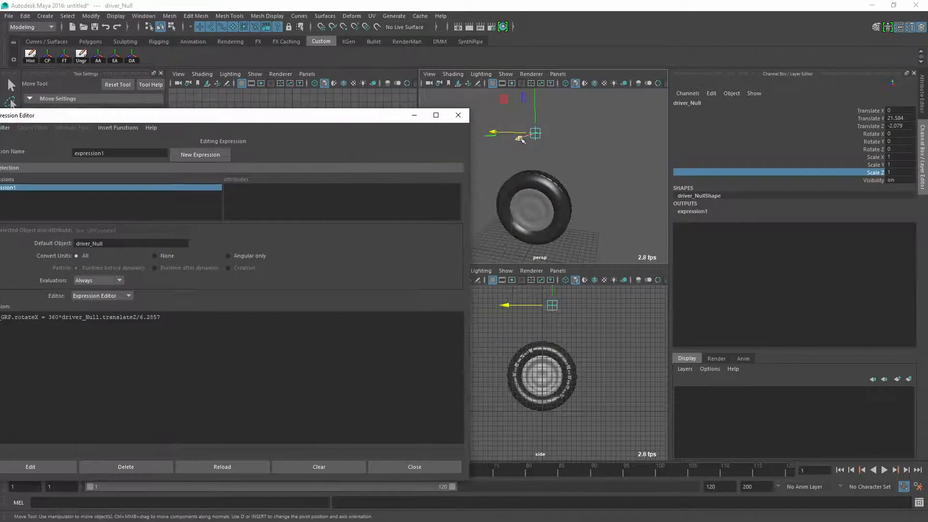
mouse_move(493, 133)
left_mouse_down()
mouse_move(528, 133)
mouse_move(490, 133)
mouse_move(498, 133)
left_mouse_up()
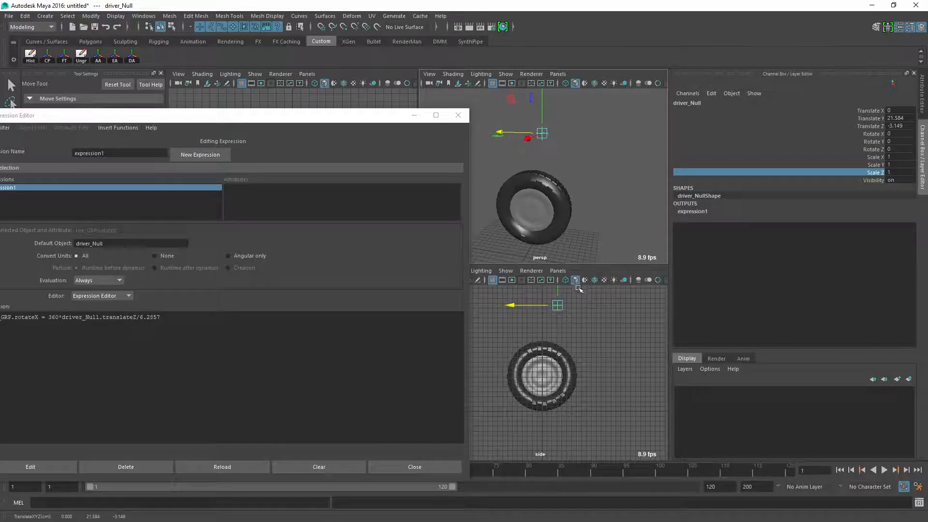
Step: Try moving the tire's parent group tire_GRP about 4.12 units along negative Z, and undo the move
left_click(542, 374)
key("Up")
left_click_drag(495, 376, 516, 377)
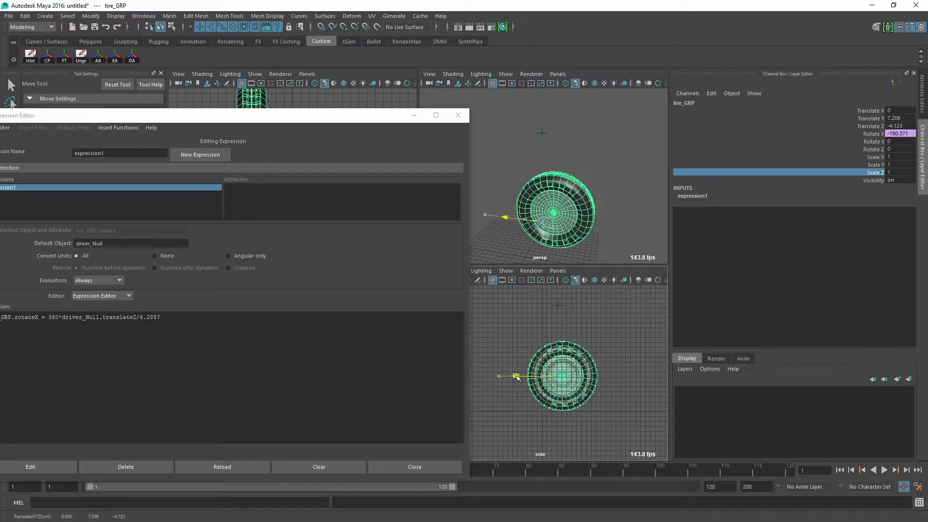
key("ctrl+z")
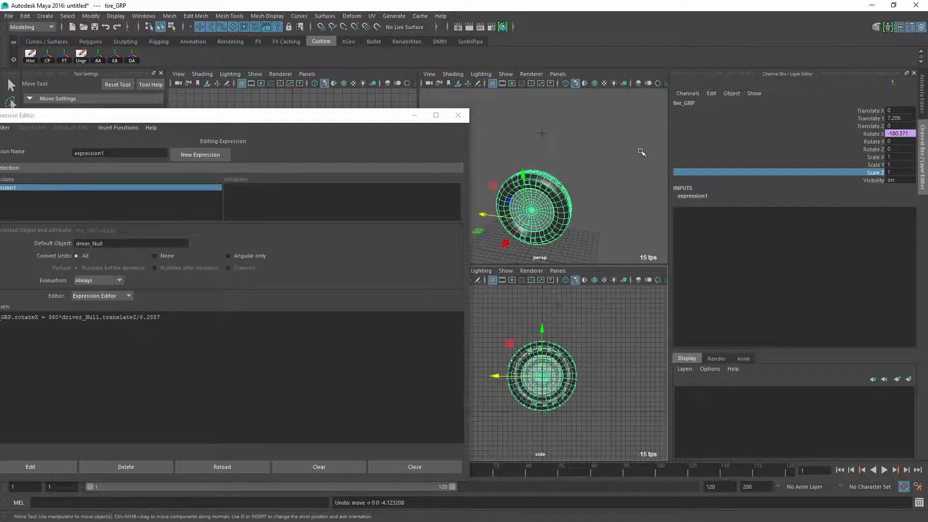
Step: End the rotateX line with a semicolon, add "tire_GRP.translateZ = driver_Null.translateZ;" below it in expression1, and apply the edit
left_click_drag(218, 116, 249, 69)
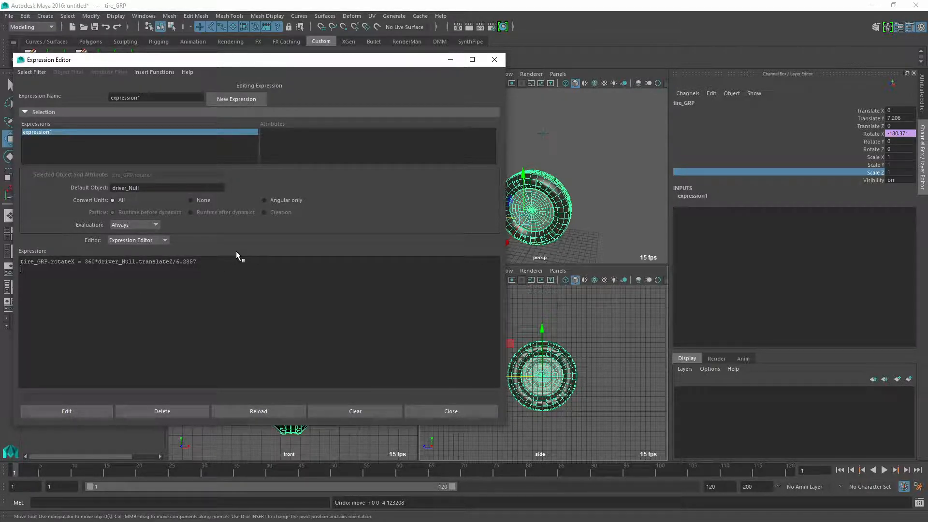
type("ire_GRP.trans")
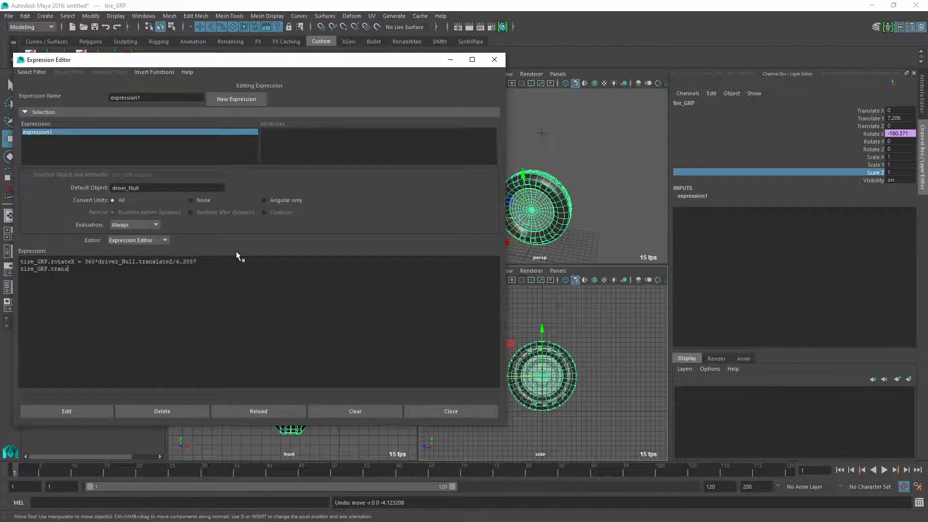
type("lateZ =")
type("driver_Null.translateZ")
type(";")
left_click(67, 411)
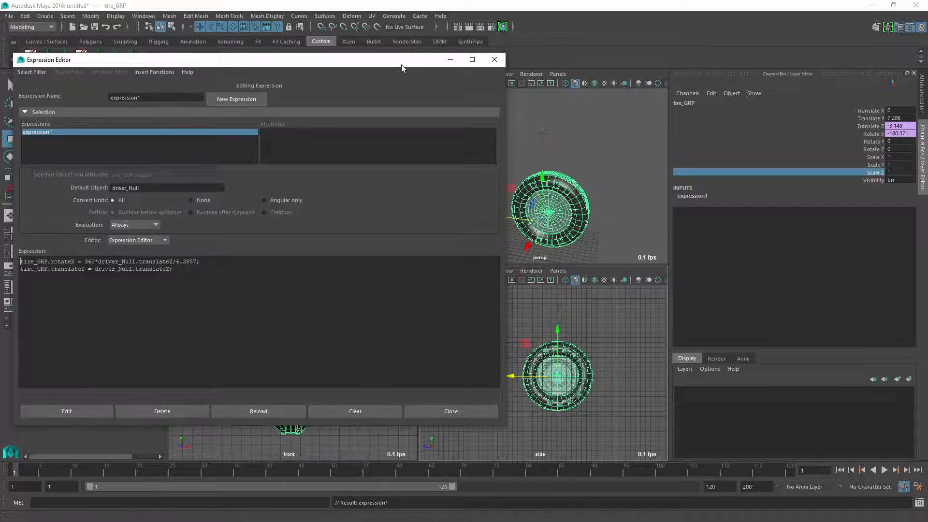
Step: Select driver_Null and move it back and forth along Z to about -7.96 to test the tire's rolling
left_click_drag(534, 119, 578, 158)
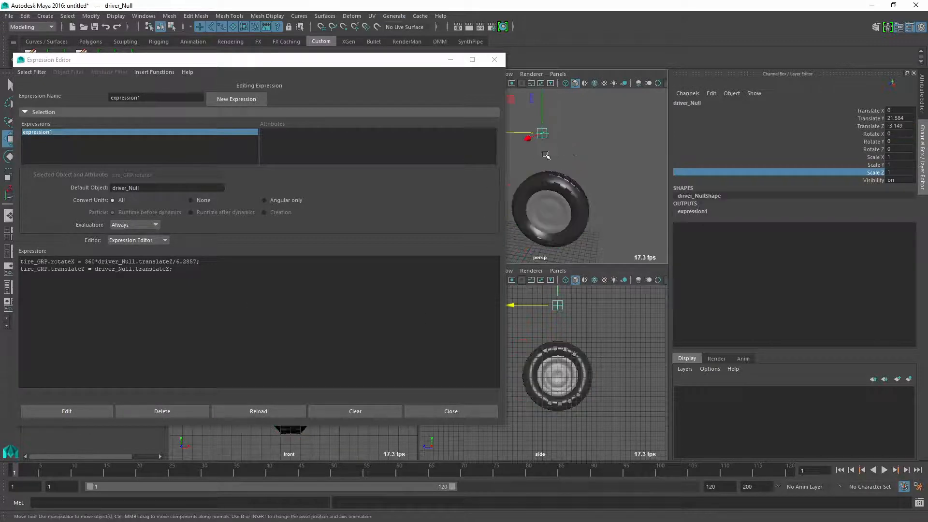
left_click_drag(512, 307, 550, 303)
left_click_drag(558, 303, 537, 306)
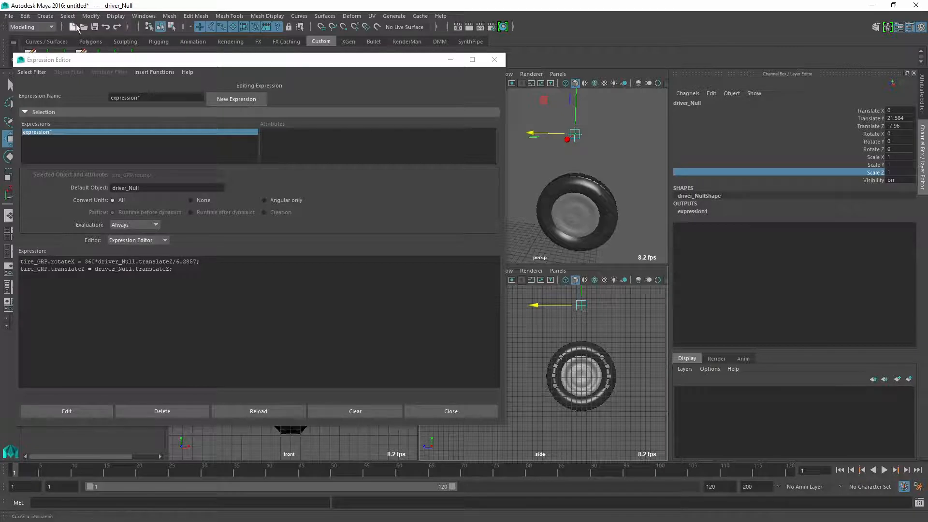
Step: Measure the tire's diameter in the side view with the Distance Tool, from its lowest to its highest point
left_click(45, 17)
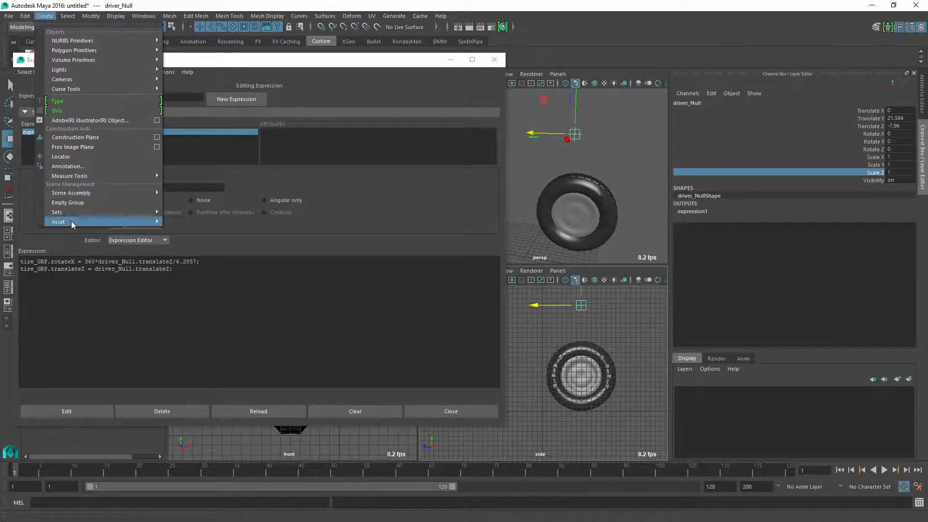
mouse_move(69, 178)
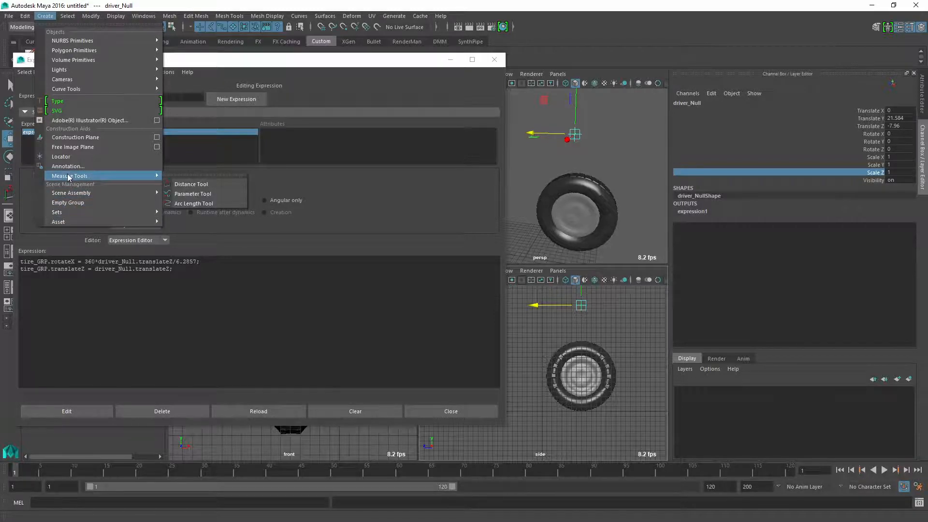
left_click(192, 185)
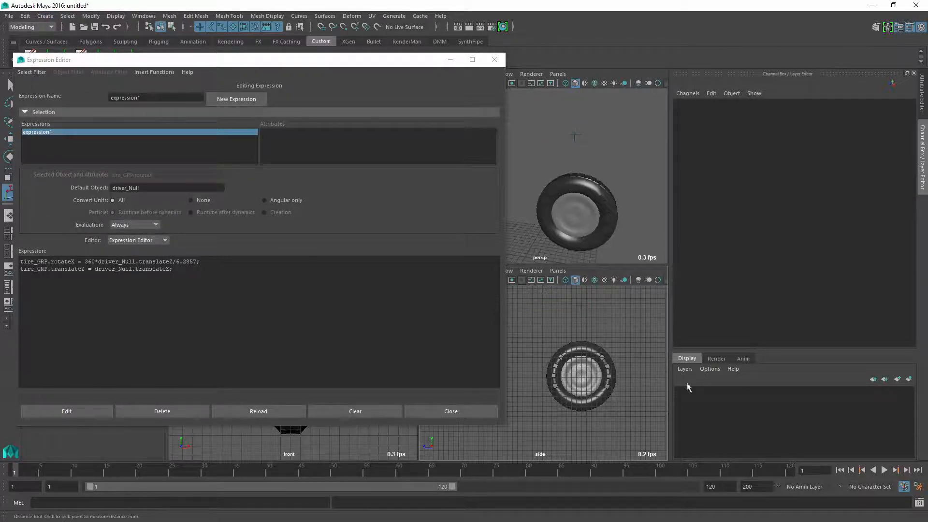
left_click(582, 412)
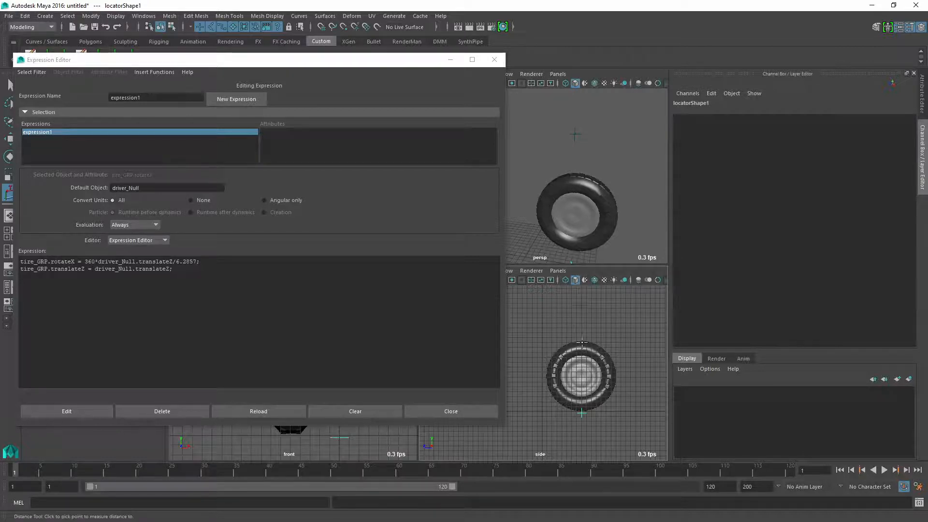
left_click(582, 342)
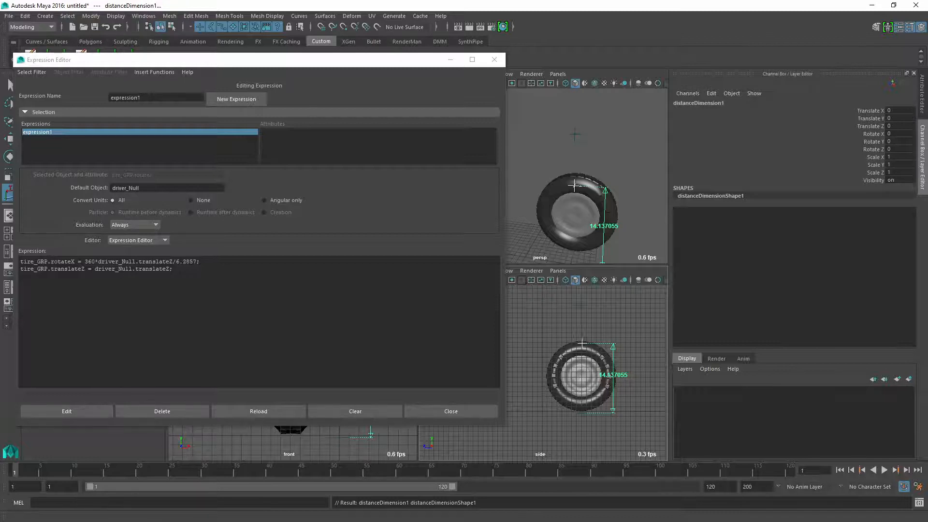
Step: Select the divisor 6.2857 in the rotateX line, and calculate 22 divided by 7 in the cleared Calculator
left_click(177, 261)
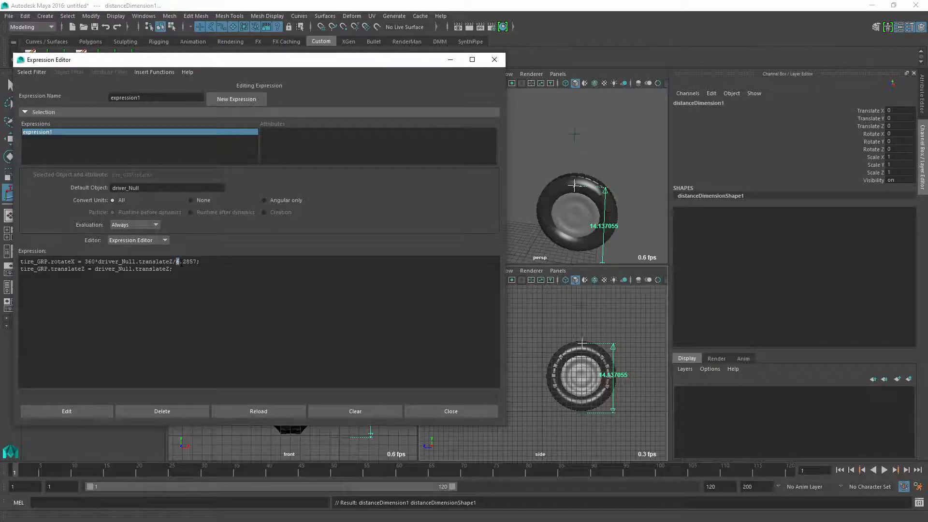
left_click_drag(194, 262, 196, 263)
key("alt+Tab")
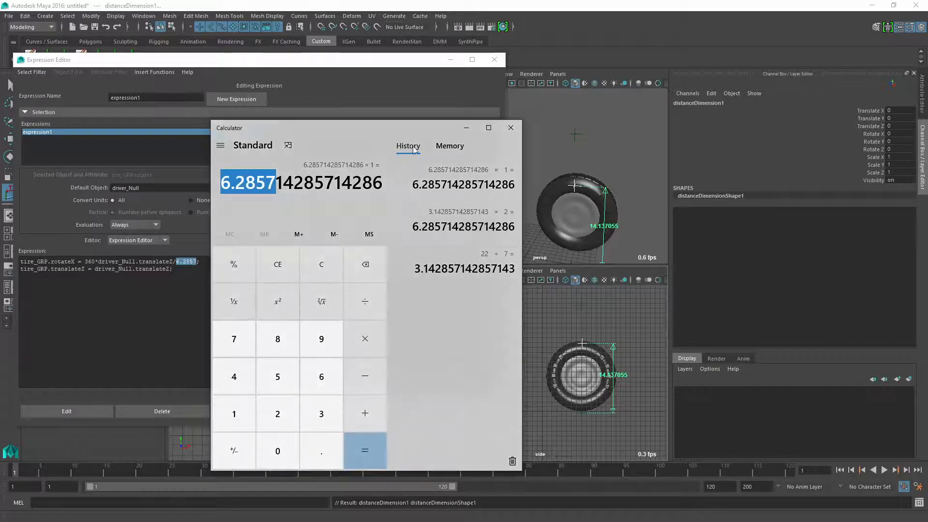
left_click(513, 461)
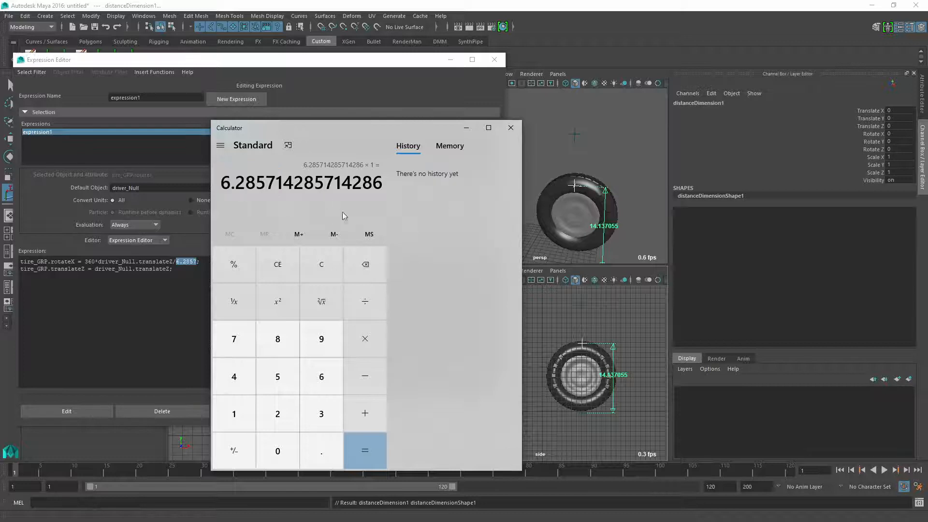
left_click(289, 266)
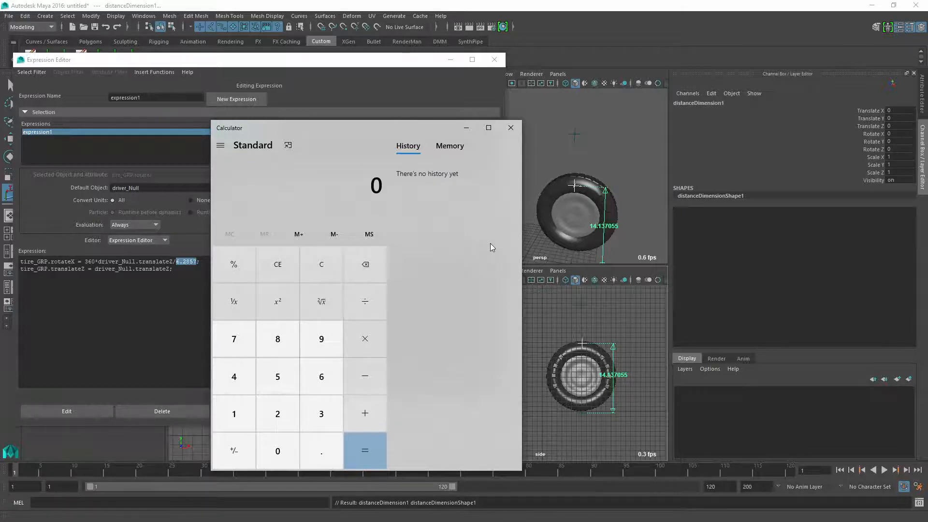
type("22/")
type("7")
key("Return")
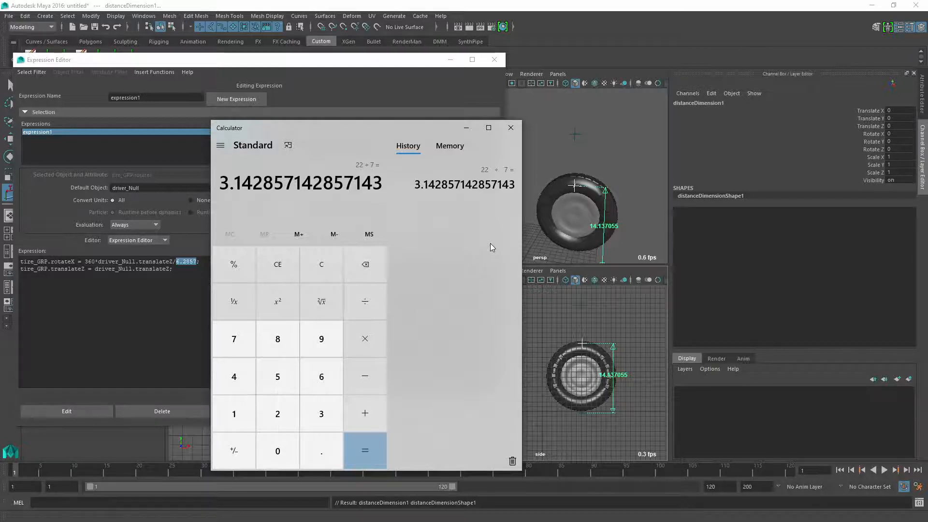
Step: Multiply the result of 22/7 by the tire diameter 14.1371
key("asterisk")
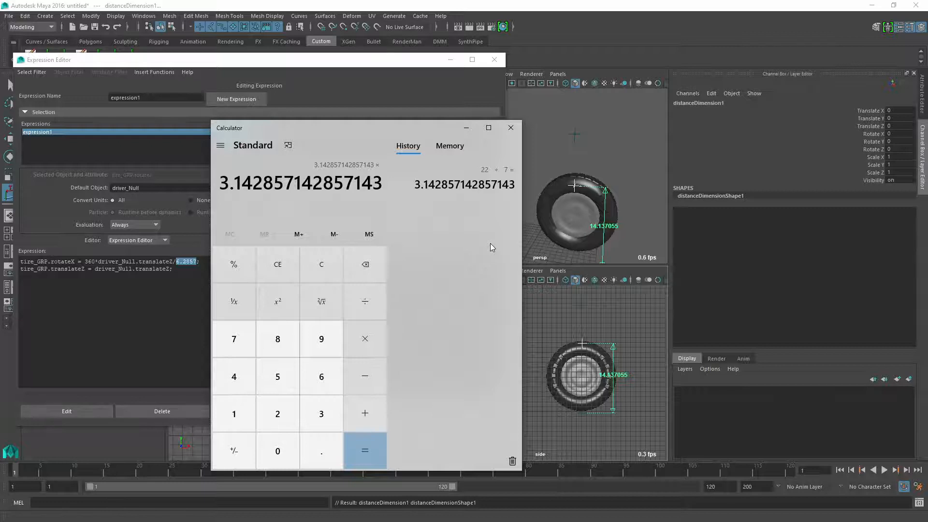
type("14.")
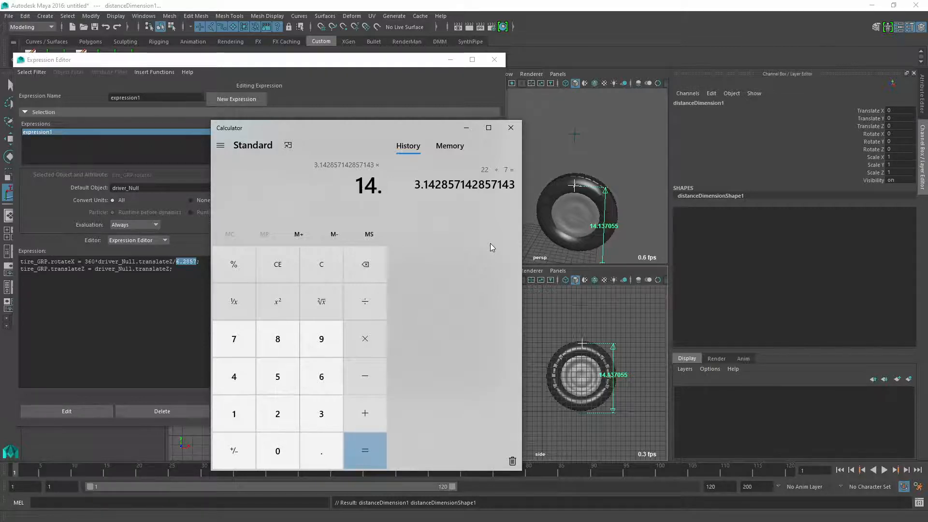
type("1")
type("3")
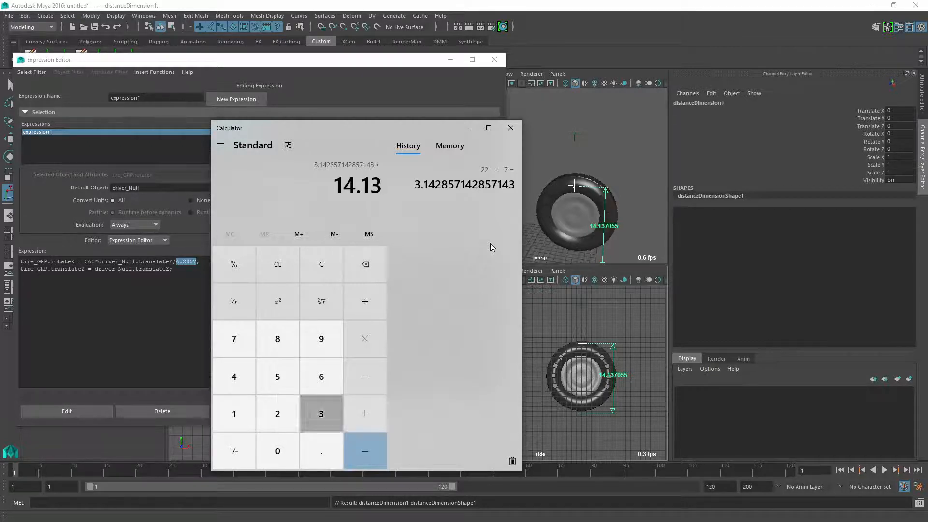
type("71")
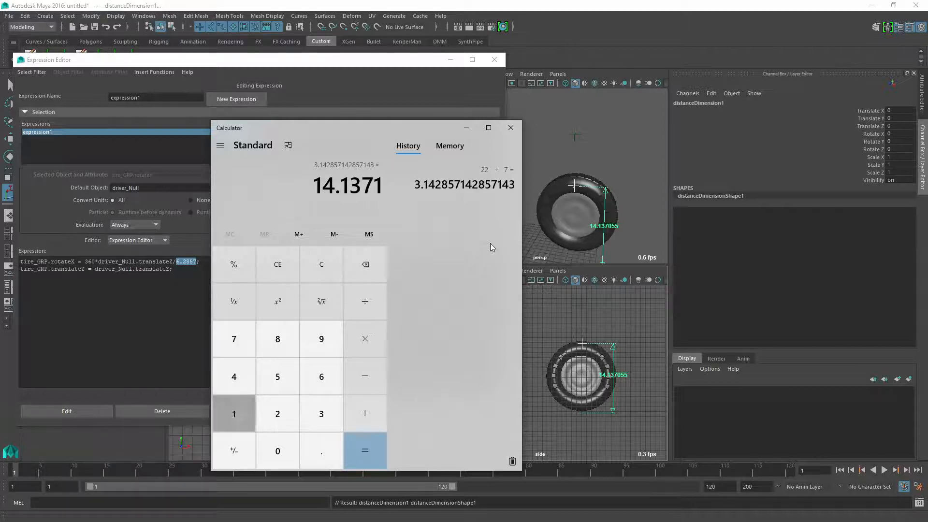
key("Return")
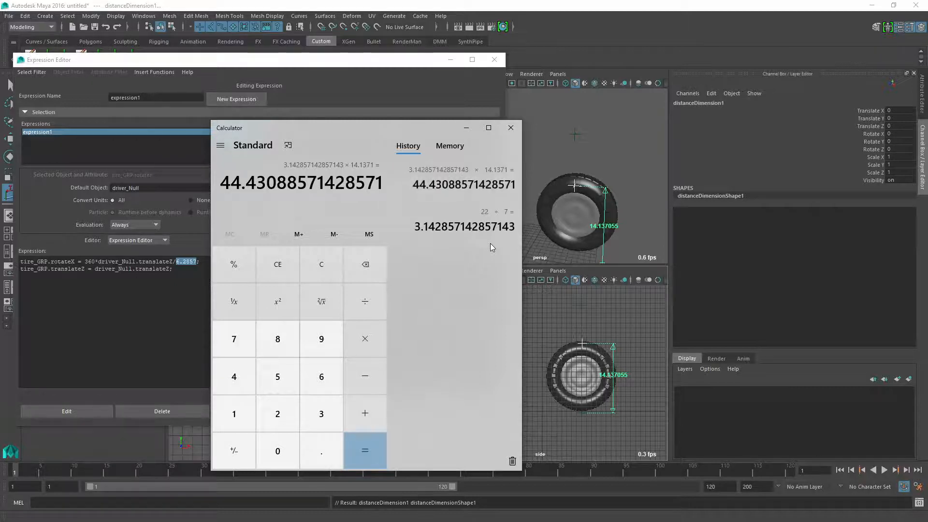
Step: Replace the divisor in the rotateX line with the calculated circumference 44.4308 and apply the expression edit
left_click_drag(221, 183, 287, 183)
key("ctrl+c")
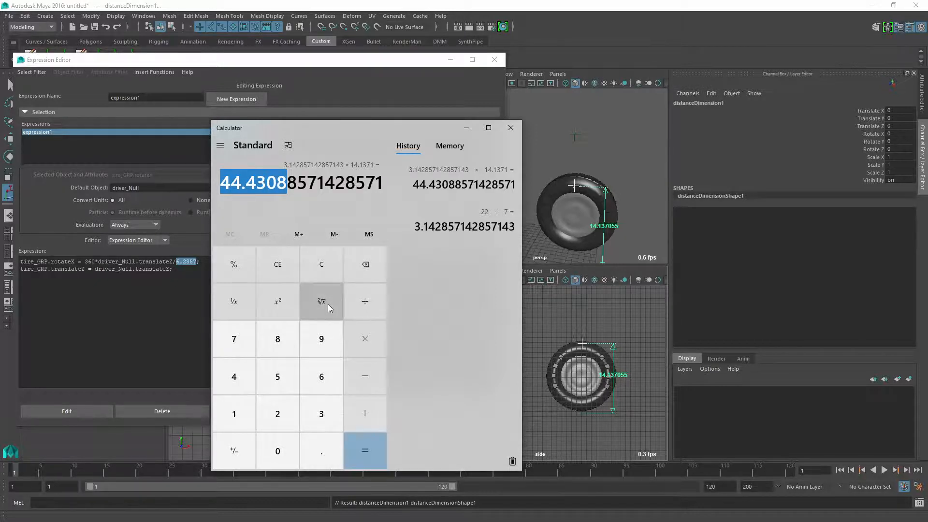
left_click(181, 272)
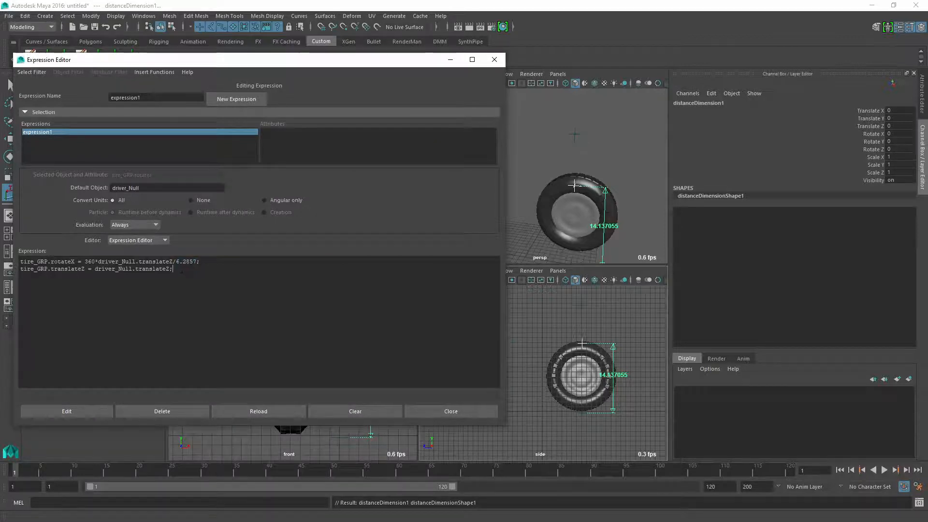
left_click(177, 261)
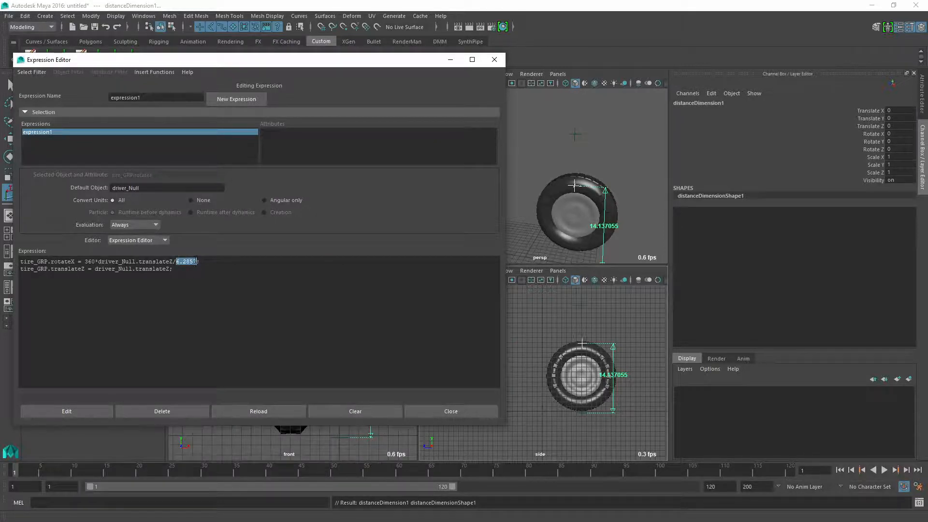
key("ctrl+v")
left_click(80, 411)
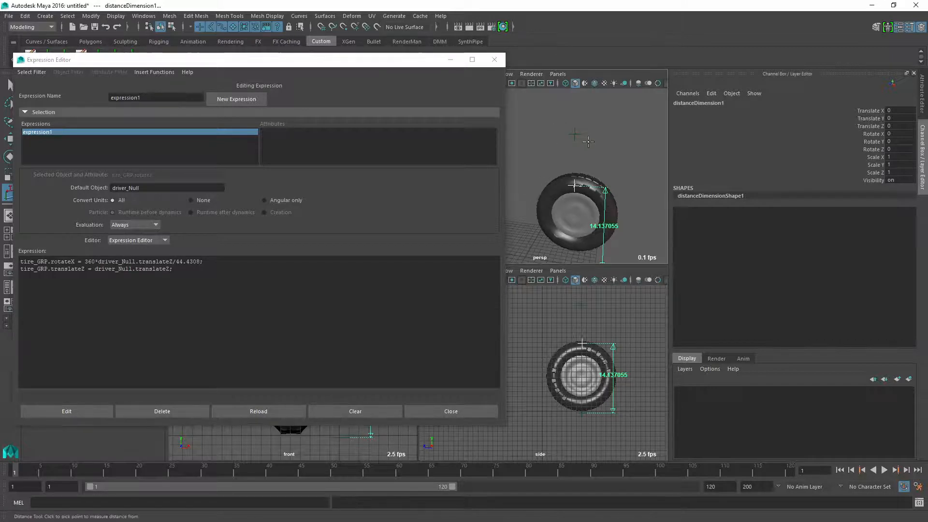
Step: Select driver_Null, move it along Z to about -5.604 to test the rolling, and raise it to about 27.335 in Y
key("q")
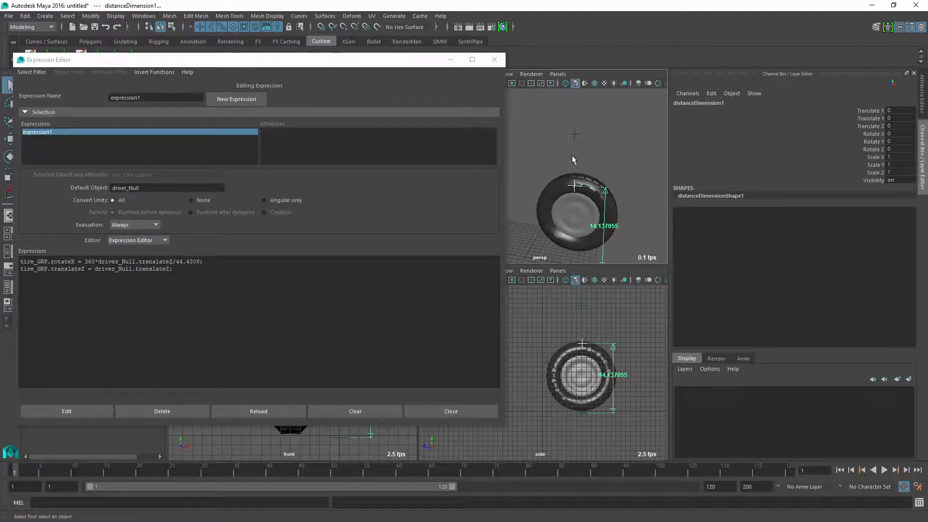
left_click_drag(555, 128, 600, 154)
key("w")
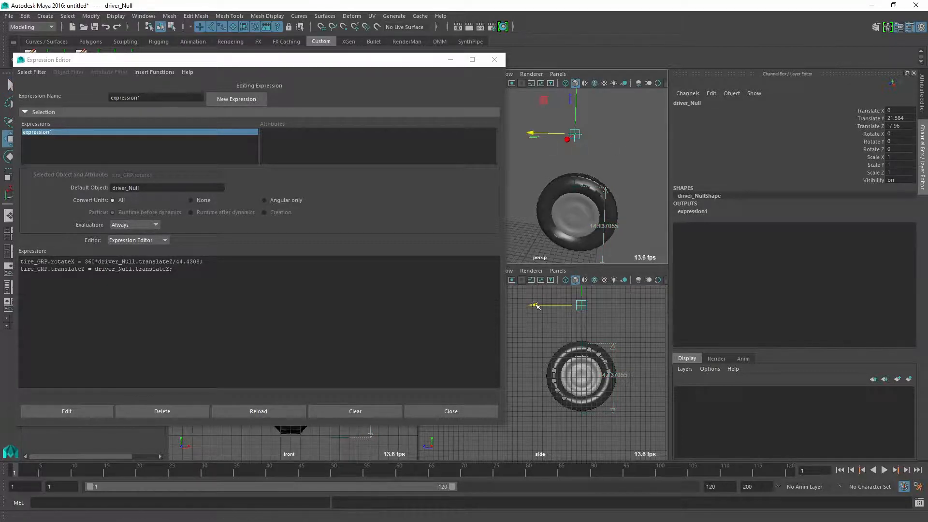
mouse_move(536, 305)
left_mouse_down()
mouse_move(594, 307)
mouse_move(489, 306)
mouse_move(604, 306)
mouse_move(524, 310)
left_mouse_up()
left_click_drag(560, 109, 561, 65)
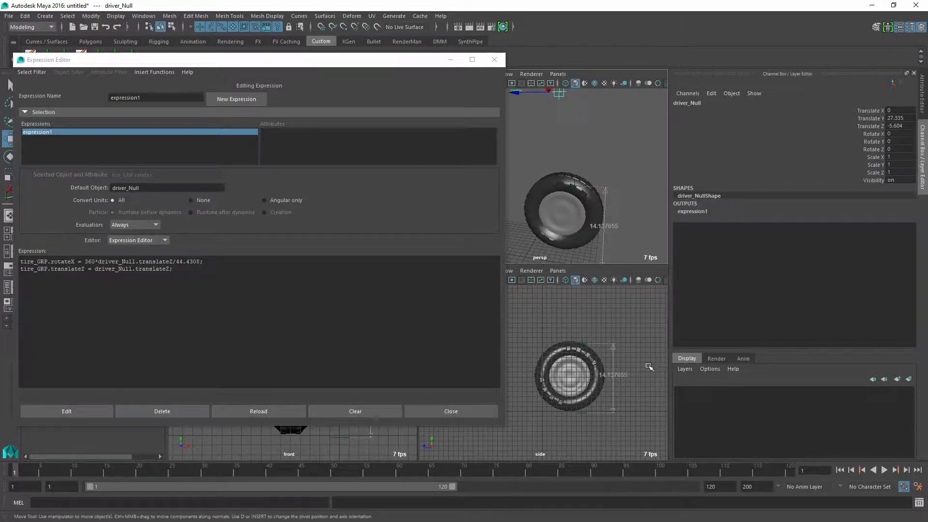
middle_click(571, 335)
middle_click_drag(595, 312, 598, 332, "alt")
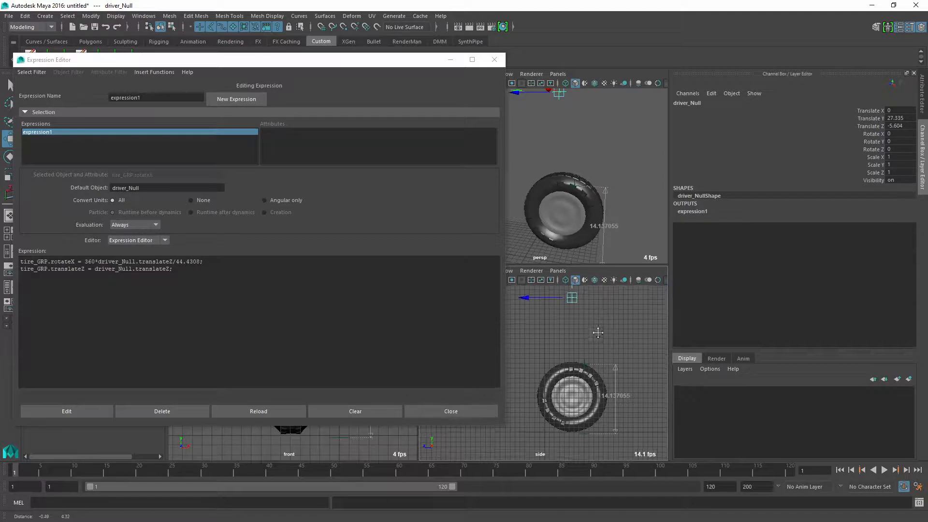
Step: Select the parent group tire_GRP, change the Scale Tool's axis orientation, and scale the group uniformly to about 1.836
left_click(571, 403)
key("Up")
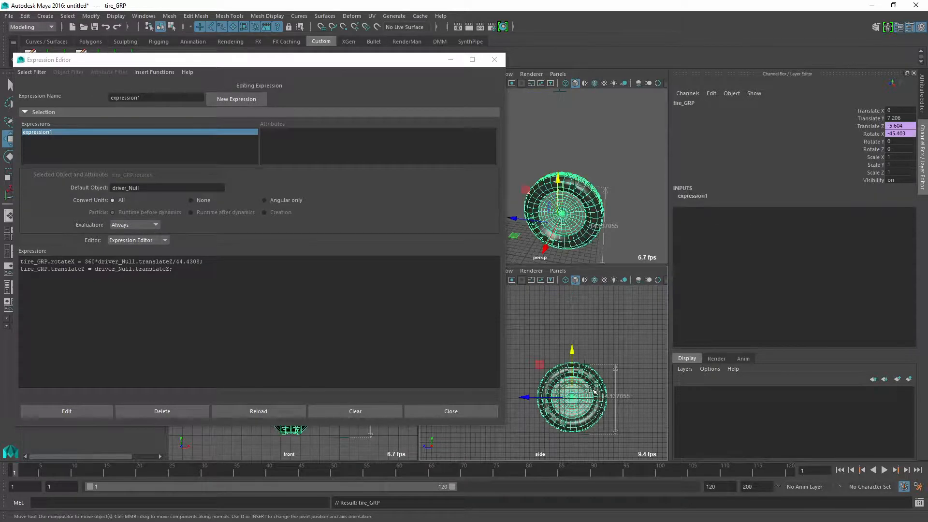
key("r")
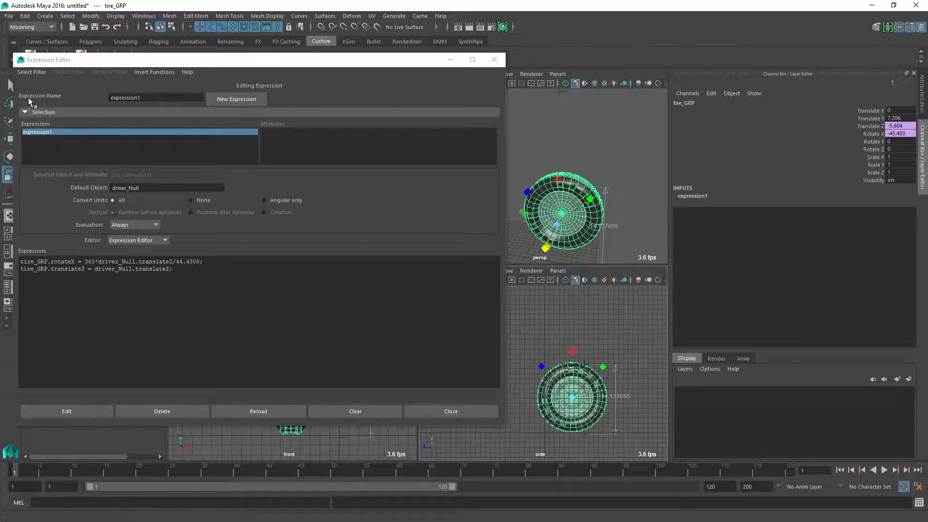
left_click_drag(83, 59, 119, 132)
left_click(116, 86)
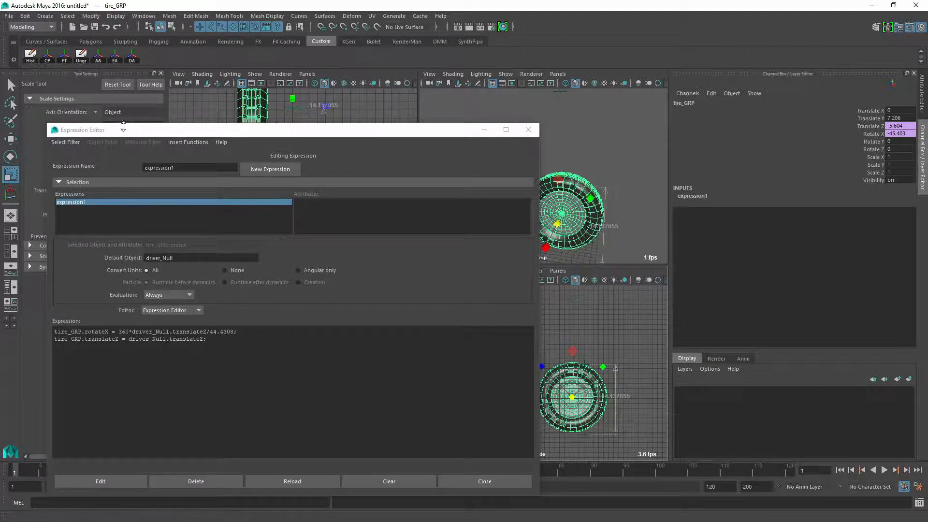
left_click_drag(148, 135, 150, 155)
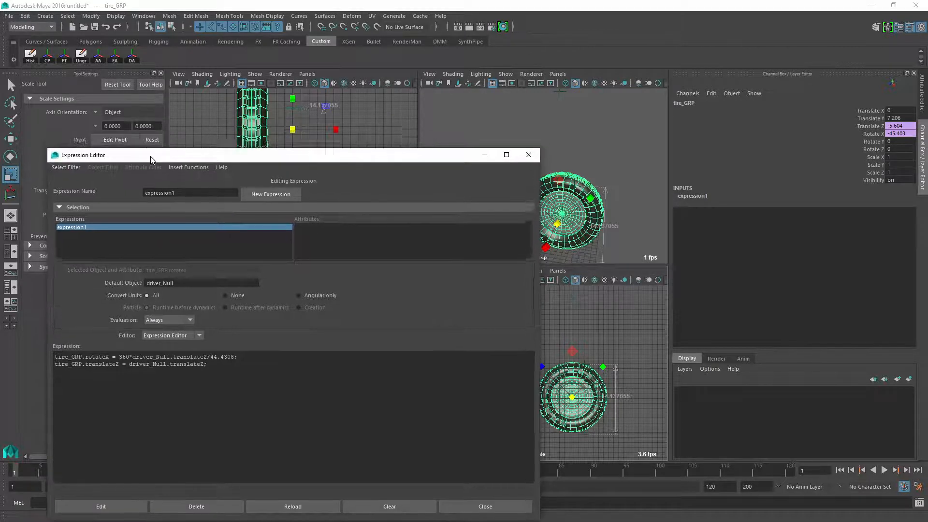
left_click(95, 111)
left_click(108, 130)
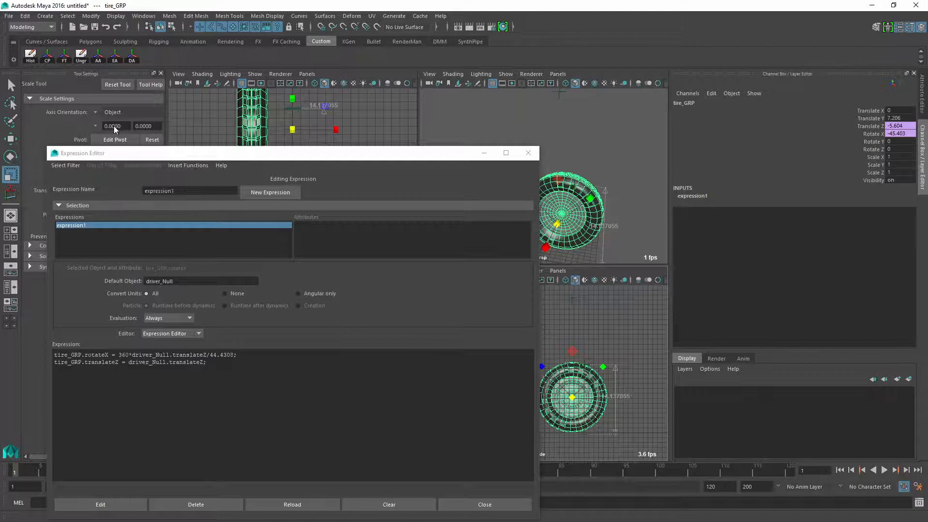
left_click_drag(283, 158, 255, 86)
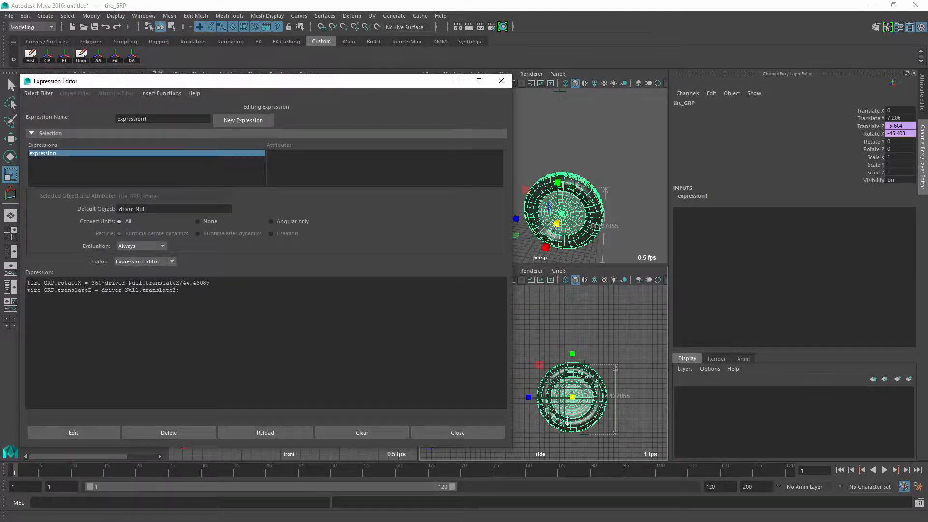
left_click_drag(578, 398, 639, 398)
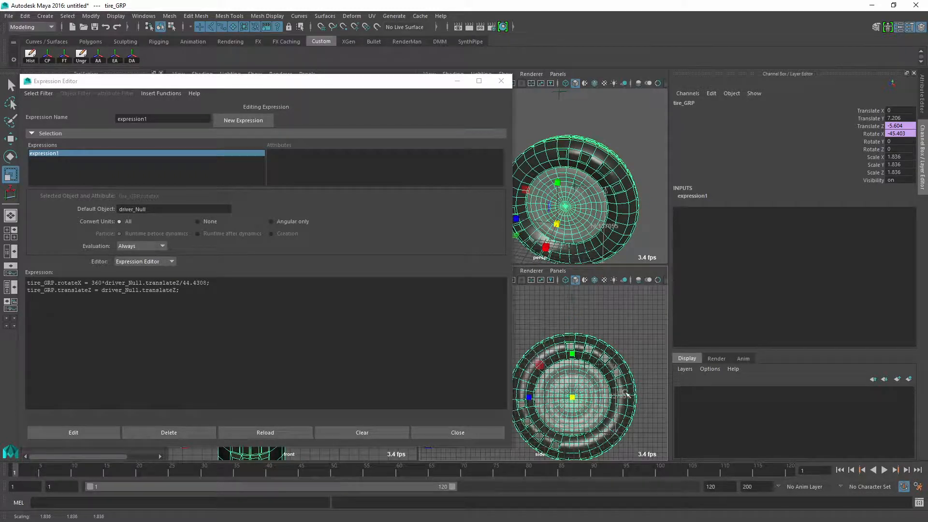
Step: Select driver_Null and move it along Z to test how the enlarged tire rolls
left_click(571, 300)
key("w")
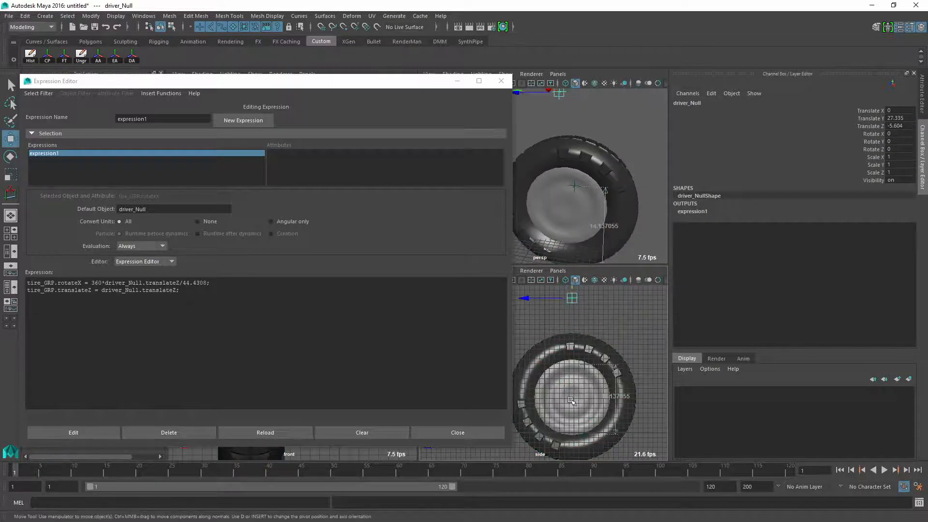
scroll(599, 351, "down", 4)
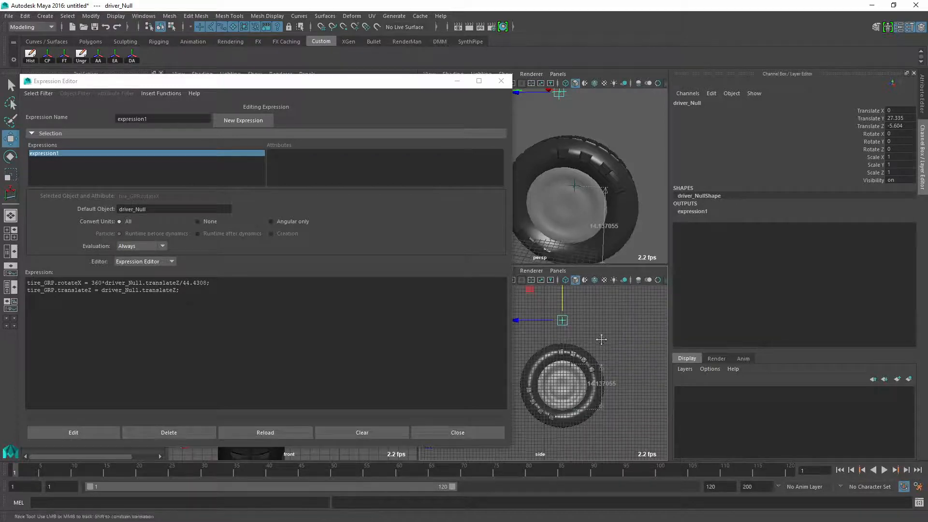
mouse_move(525, 310)
left_mouse_down()
mouse_move(547, 311)
mouse_move(520, 313)
mouse_move(529, 313)
left_mouse_up()
Step: Scale tire_GRP up uniformly to about 2.388, and move driver_Null along Z to about -15.768 to test the rolling
left_click(584, 384)
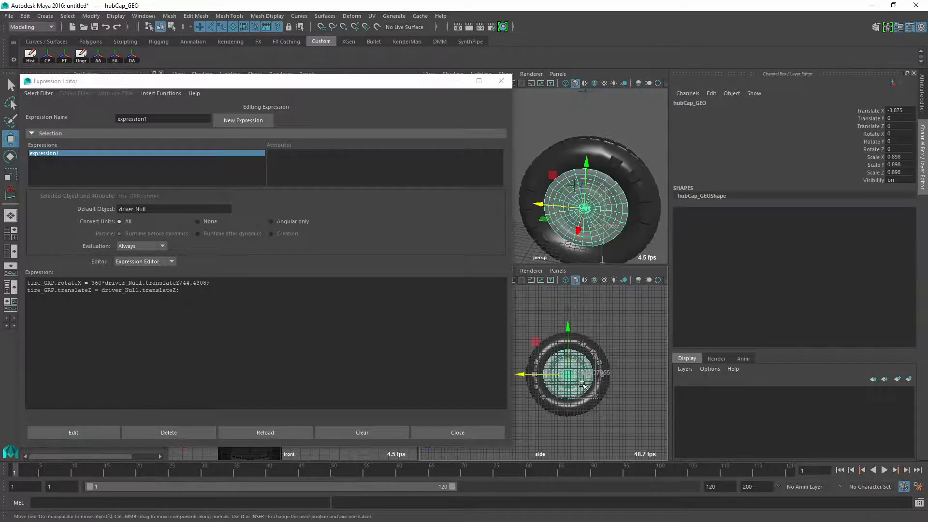
key("Up")
key("r")
left_click_drag(569, 378, 591, 376)
left_click_drag(576, 308, 547, 319)
key("w")
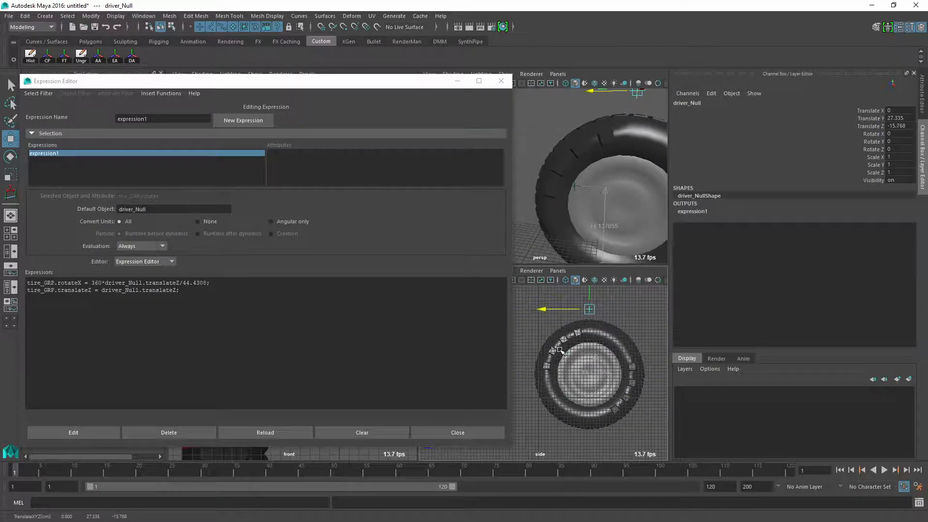
Step: Select tire_GRP and set its Scale X, Y and Z to 0.5
left_click(556, 360)
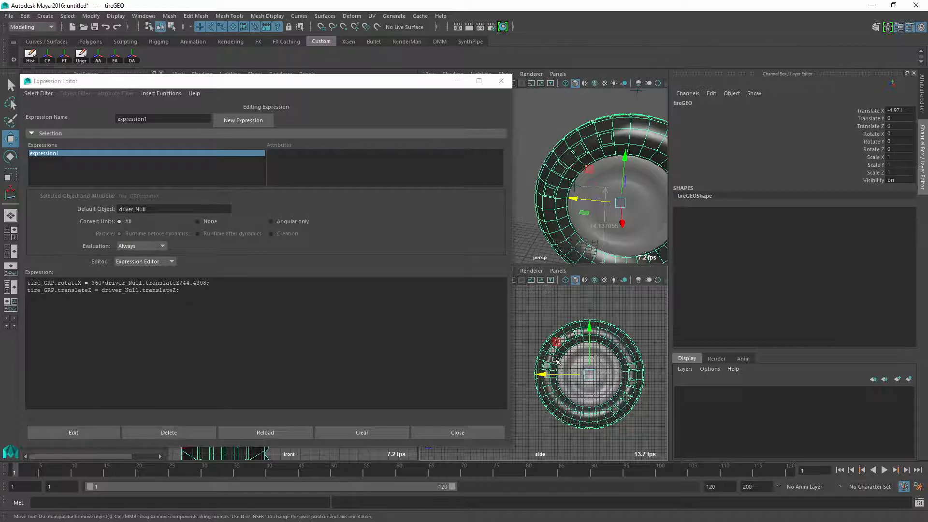
key("Up")
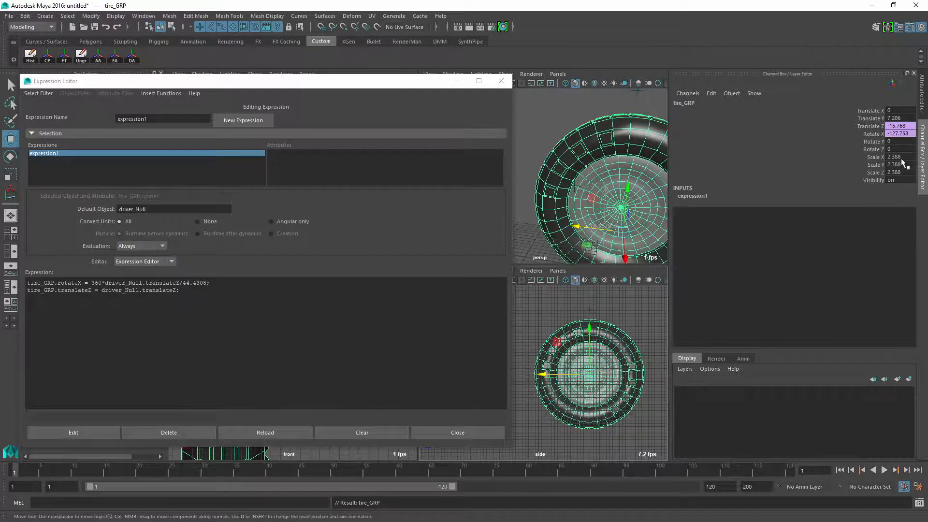
left_click_drag(901, 159, 911, 180)
type("0.5")
key("Return")
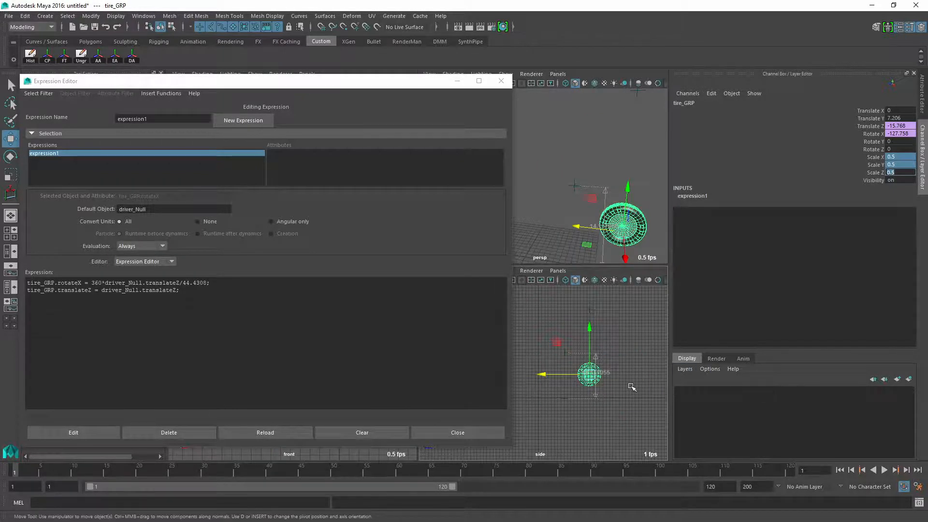
Step: Select driver_Null and move it back and forth along Z to about -17.271 to test the smaller tire's rolling
key("f")
left_click_drag(561, 167, 580, 199)
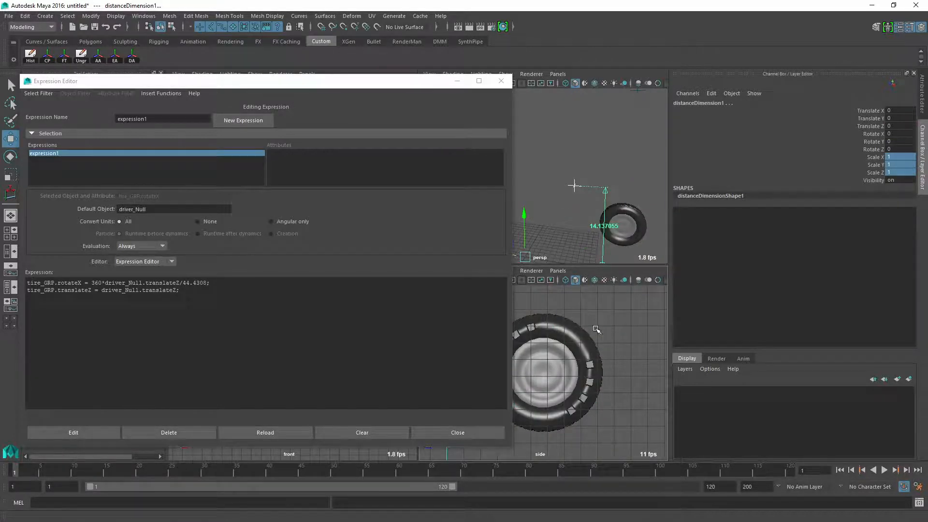
middle_click_drag(636, 149, 631, 159, "alt")
left_click_drag(623, 96, 636, 126)
left_click_drag(583, 115, 613, 110)
left_click_drag(625, 110, 596, 117)
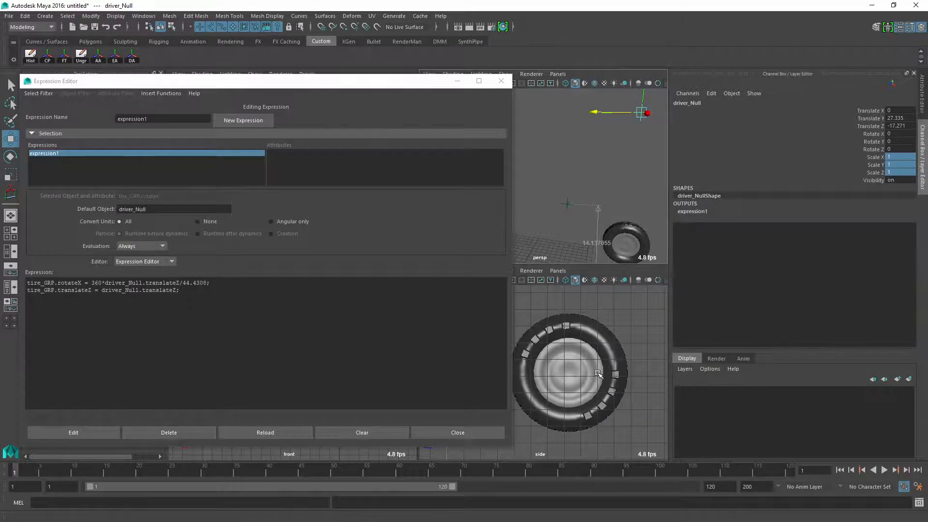
scroll(593, 373, "down", 5)
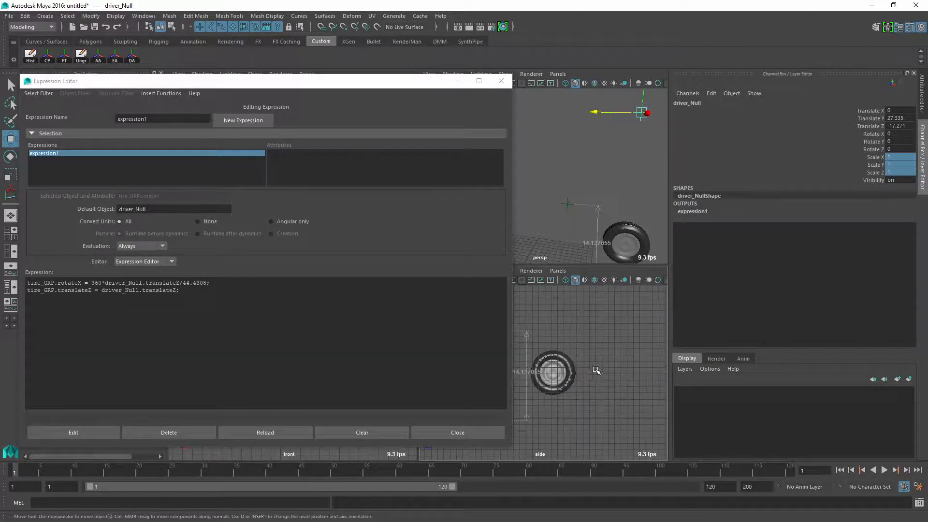
middle_click_drag(617, 368, 627, 368, "alt")
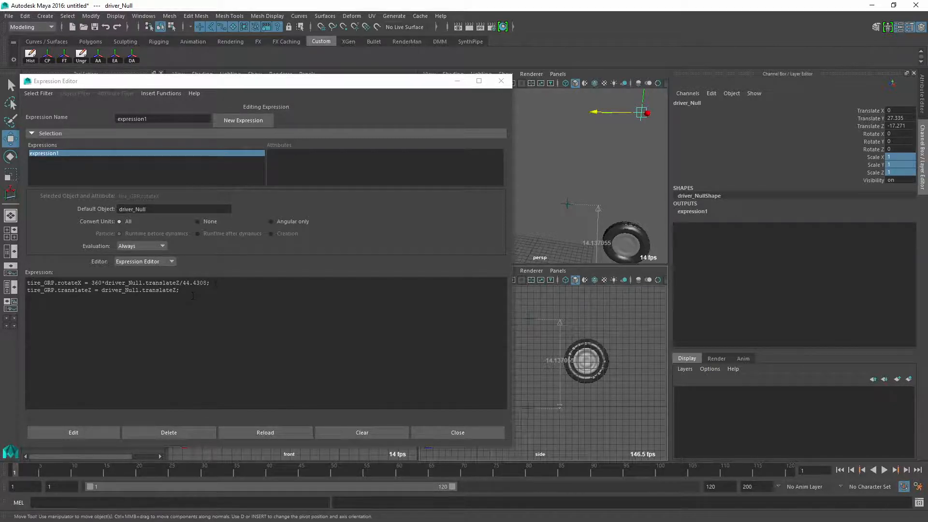
Step: Change the rotateX formula to (360*driver_Null.translateZ/44.4308)/tire_GRP.scaleX, apply it, and test by moving driver_Null to about -15.366 in Z
left_click(238, 327)
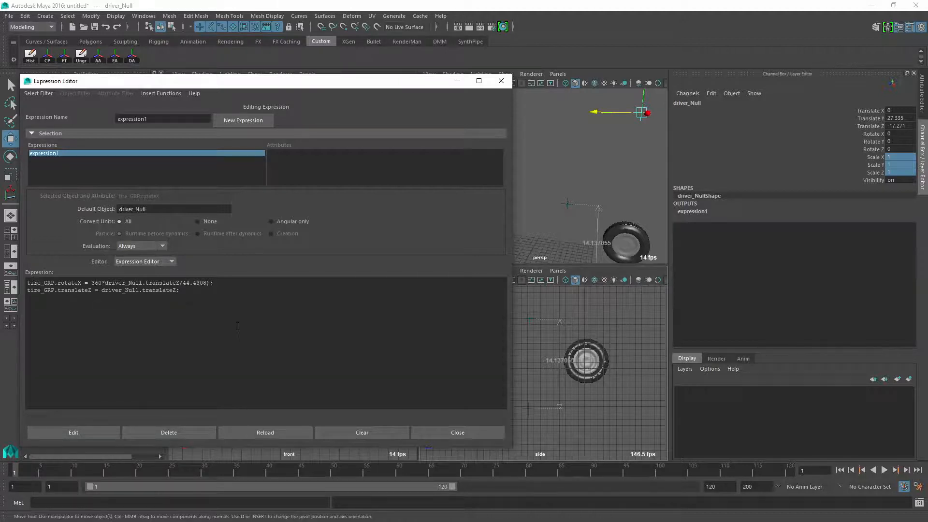
type("(")
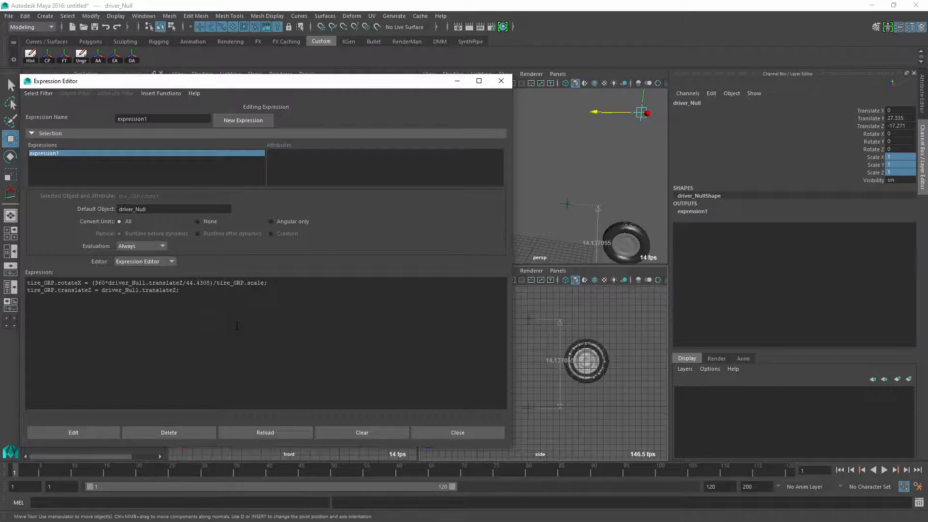
left_click(74, 432)
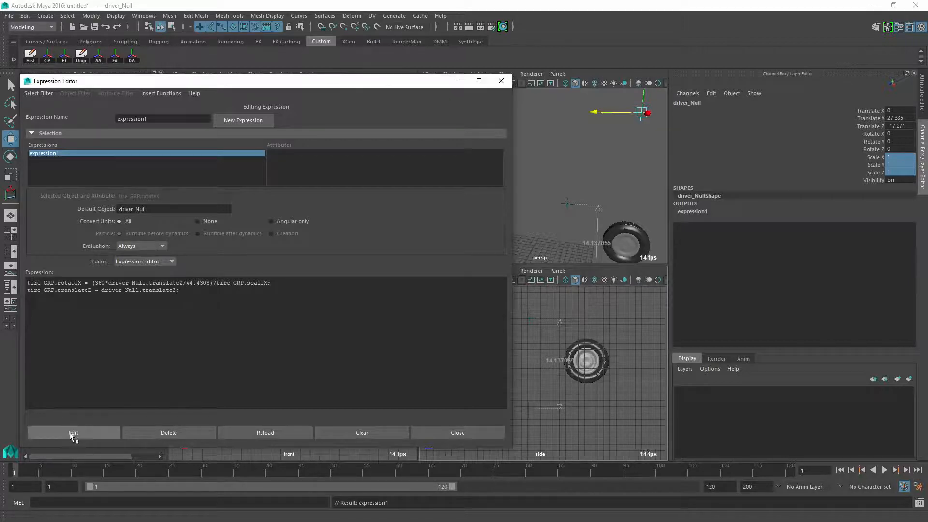
left_click_drag(609, 115, 576, 125)
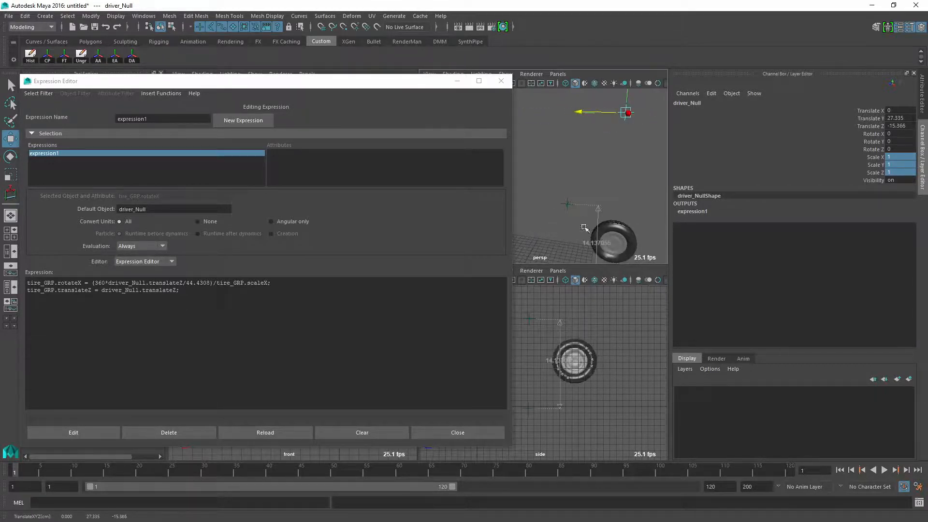
Step: Select tire_GRP and set its Scale X, Y and Z to 2
left_click(590, 357)
key("Up")
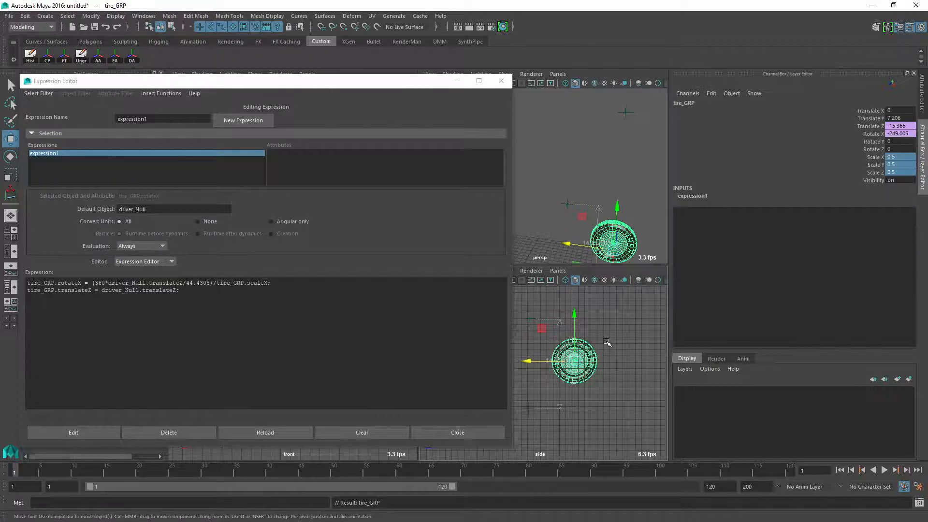
left_click_drag(902, 157, 901, 175)
type("2")
key("Return")
Step: Select driver_Null and move it back and forth along Z to test the double-size tire's rolling
left_click(626, 113)
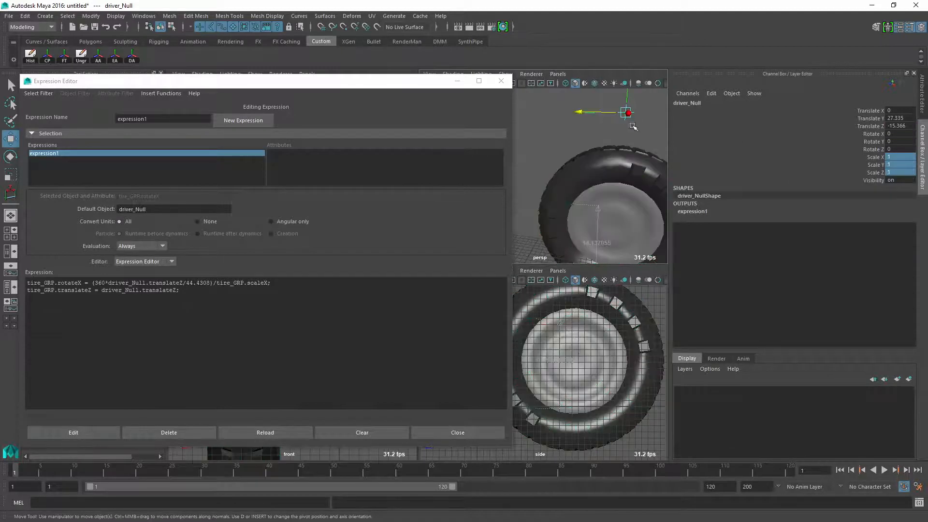
mouse_move(580, 112)
left_mouse_down()
mouse_move(540, 112)
mouse_move(589, 112)
left_mouse_up()
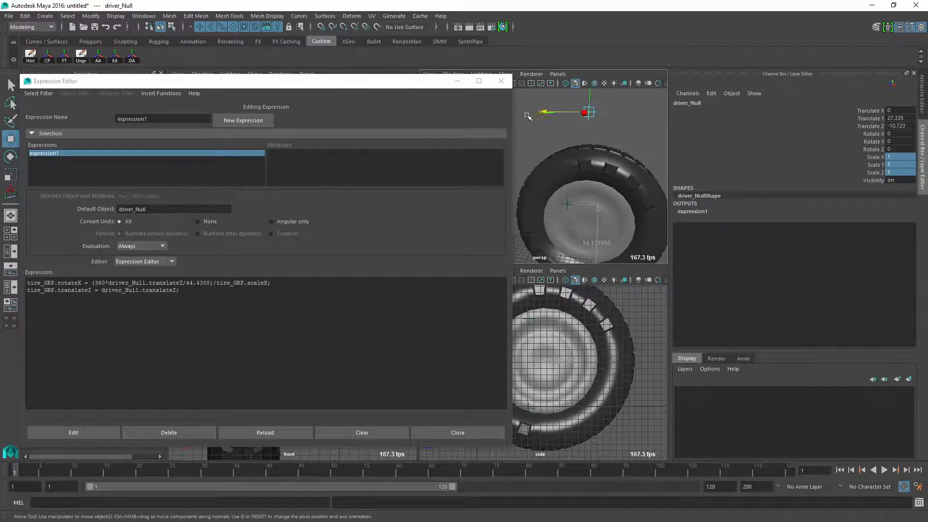
left_click_drag(542, 111, 561, 115)
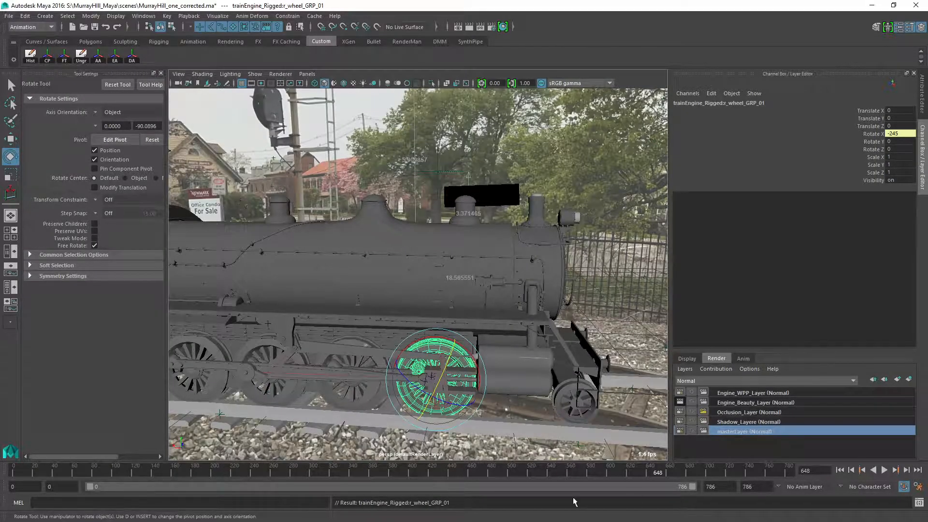
Step: Play and scrub the train animation between about frames 553 and 648 to examine how the engine's wheels and rods roll along the track
left_click(636, 471)
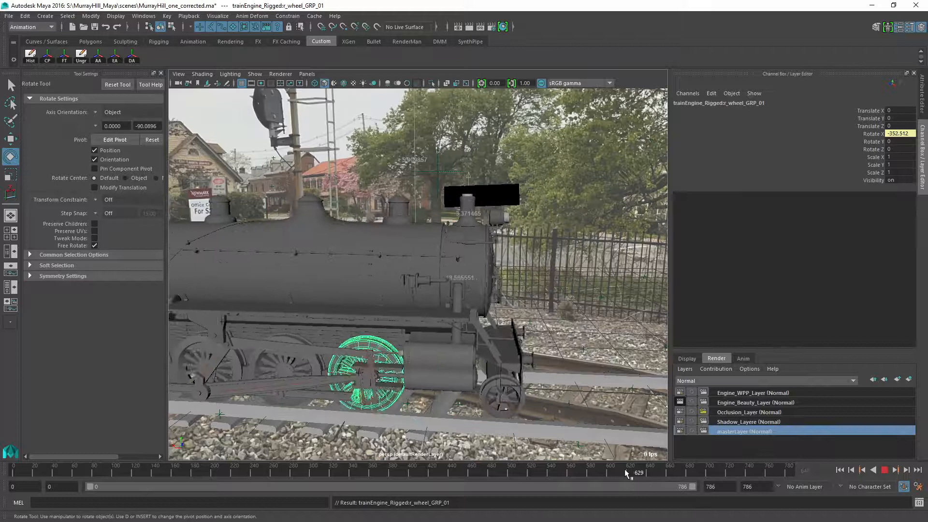
left_click_drag(625, 470, 627, 470)
key("ctrl+z")
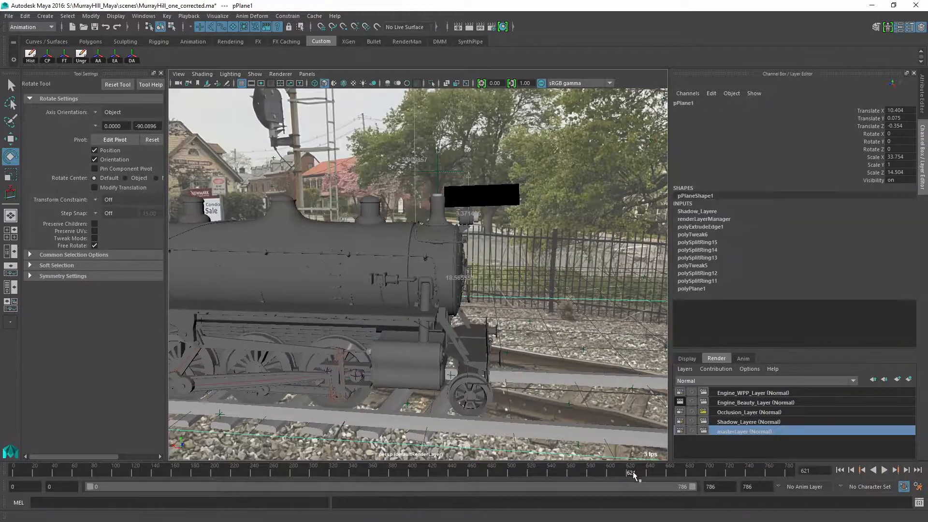
key("alt+v")
left_click_drag(639, 471, 631, 471)
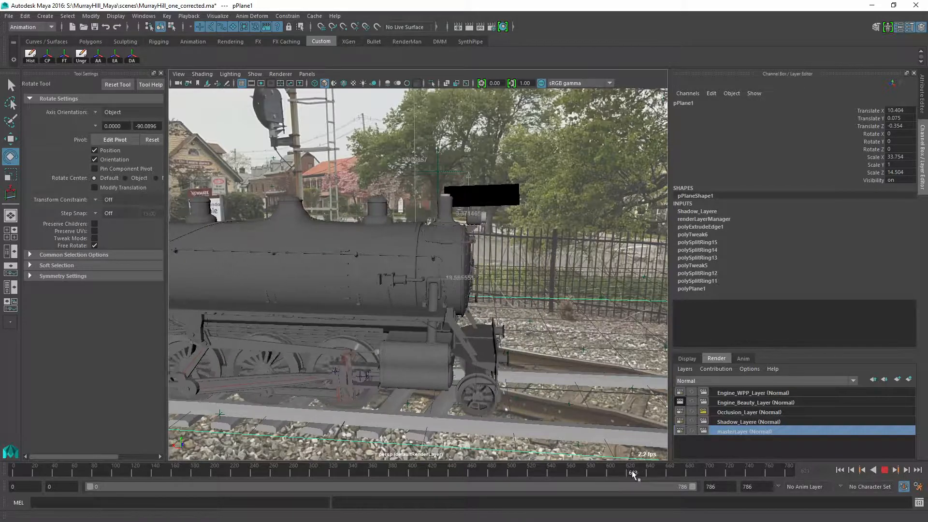
key("alt+v")
left_click(569, 471)
key("alt+v")
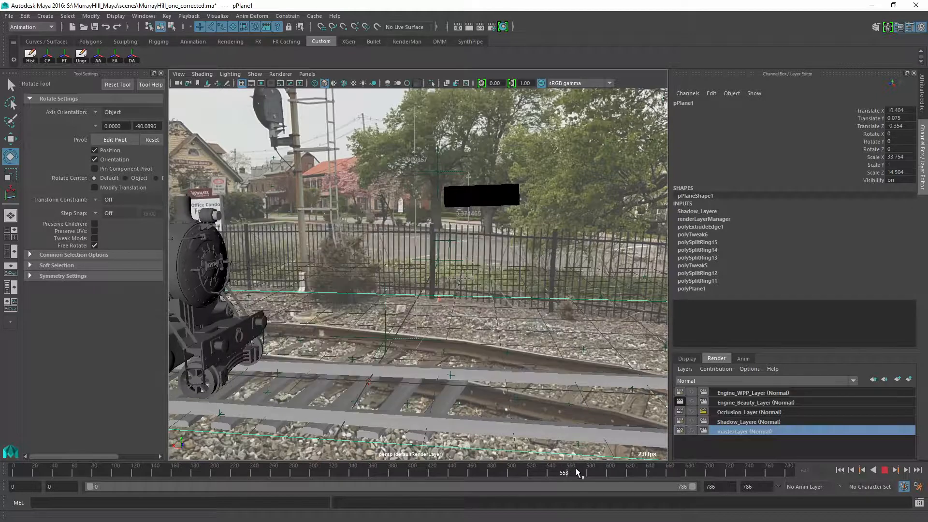
key("alt+v")
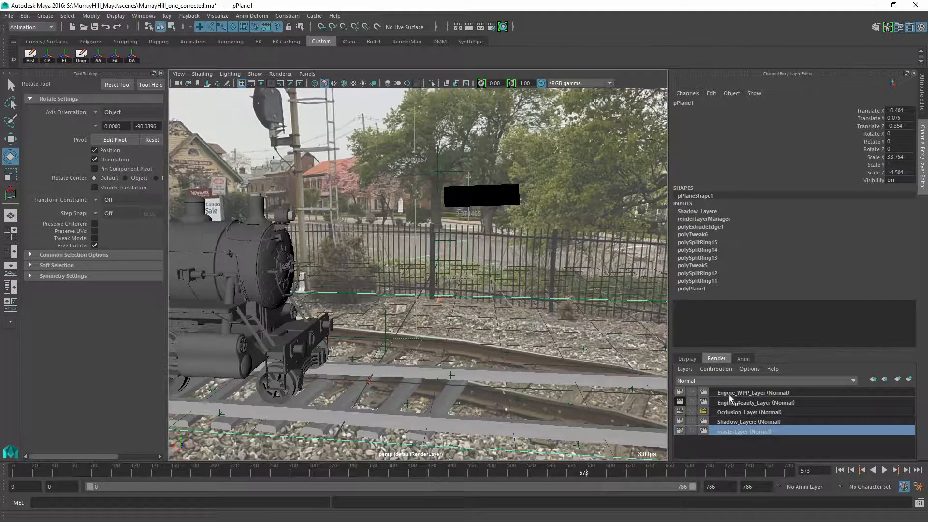
Step: View the Engine_WPP_Layer and Engine_Beauty_Layer render layers, and play the beauty layer's animation to about frame 638
left_click(733, 393)
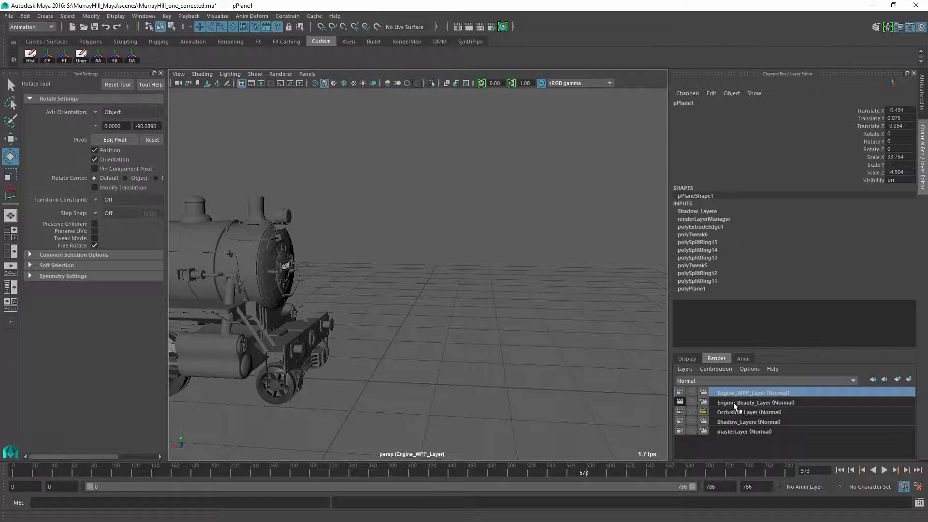
left_click(733, 403)
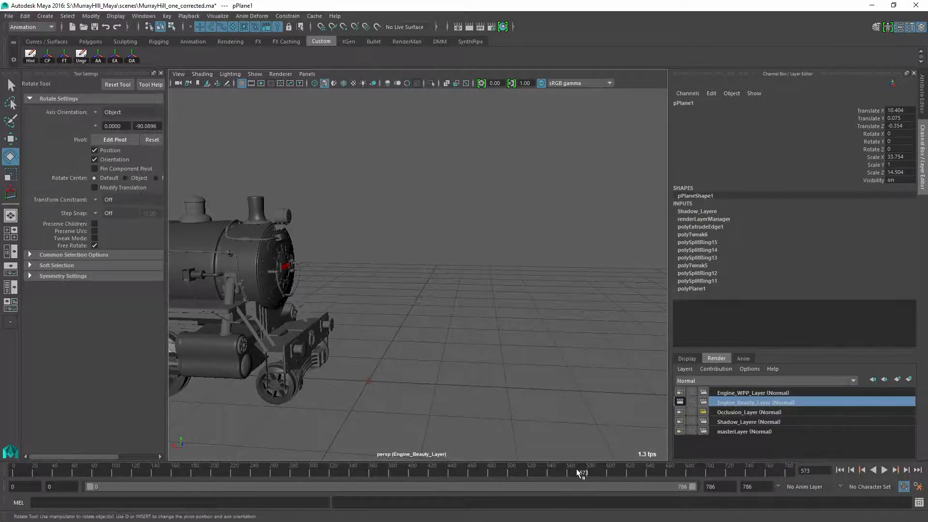
key("alt+v")
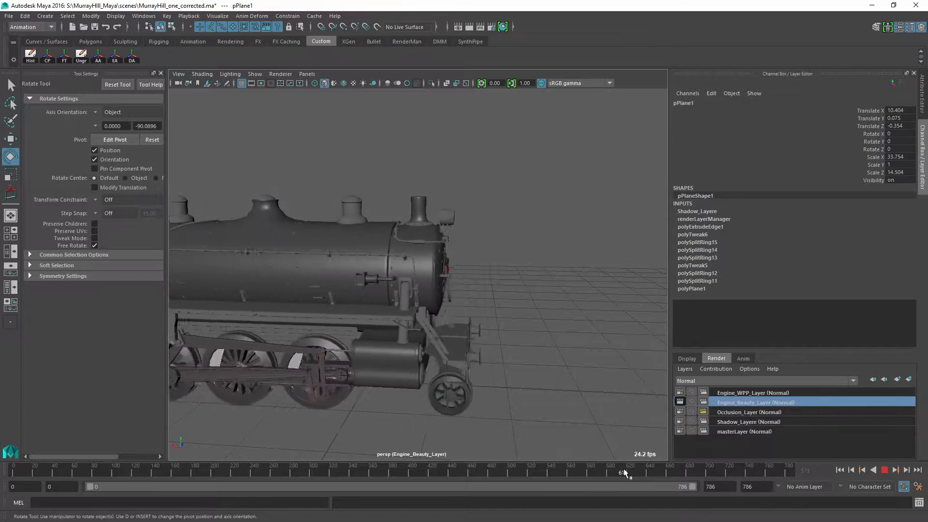
left_click_drag(679, 473, 645, 473)
Step: Select the front wheel group r_Front_wheel_GRP and open the expression that drives its Rotate X
left_click(543, 418)
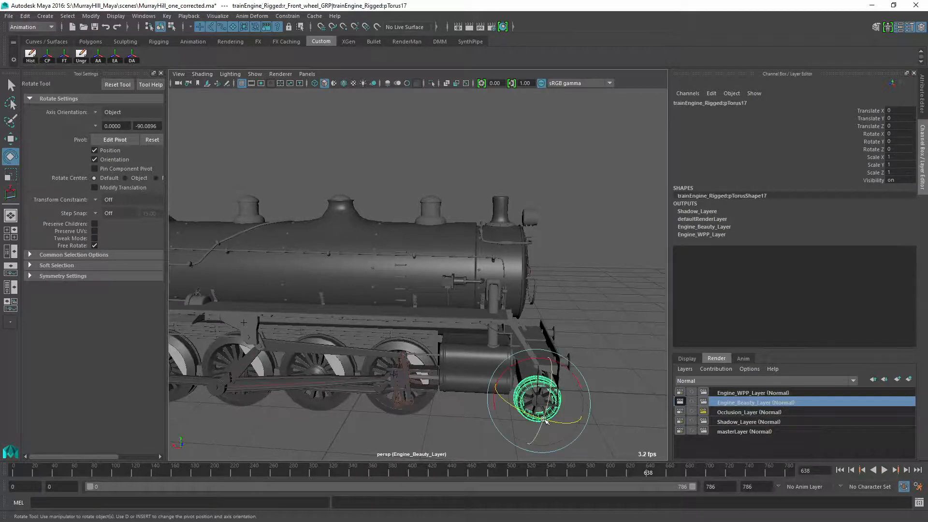
key("Up")
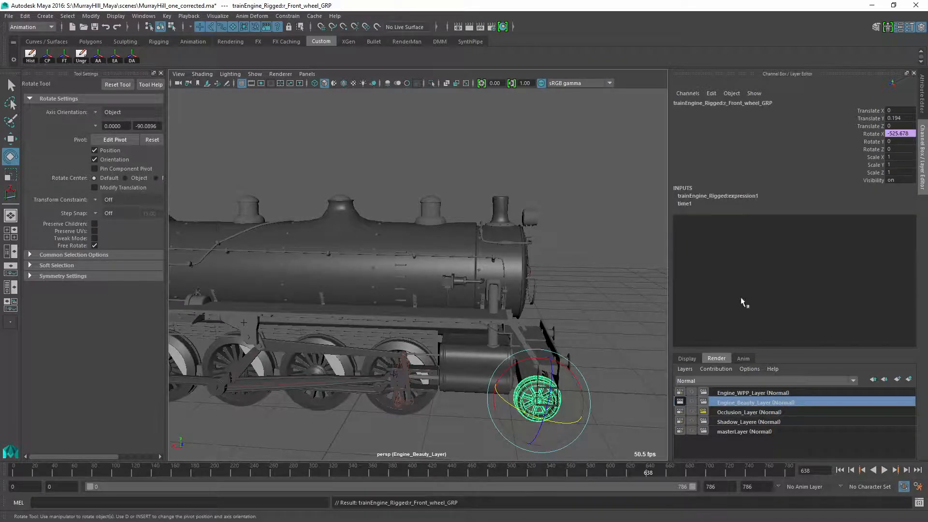
left_click(865, 134)
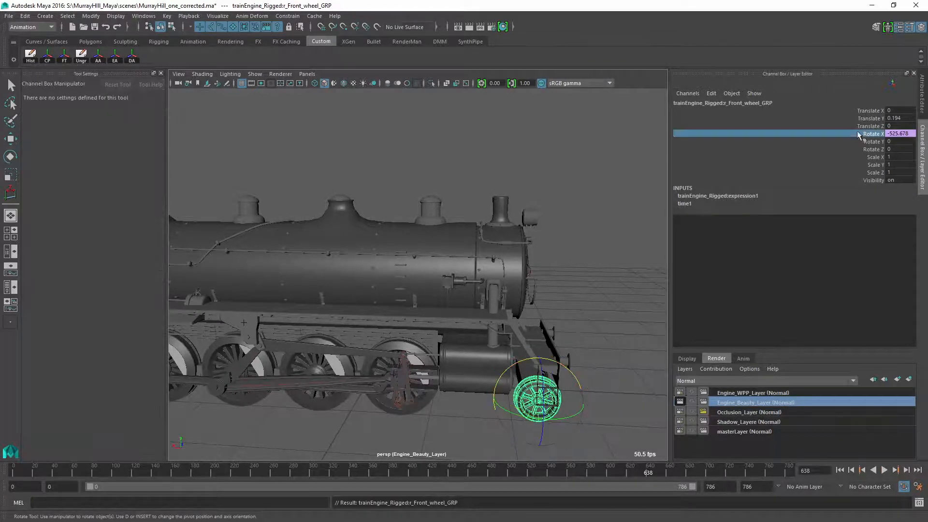
left_click(712, 94)
left_click(740, 101)
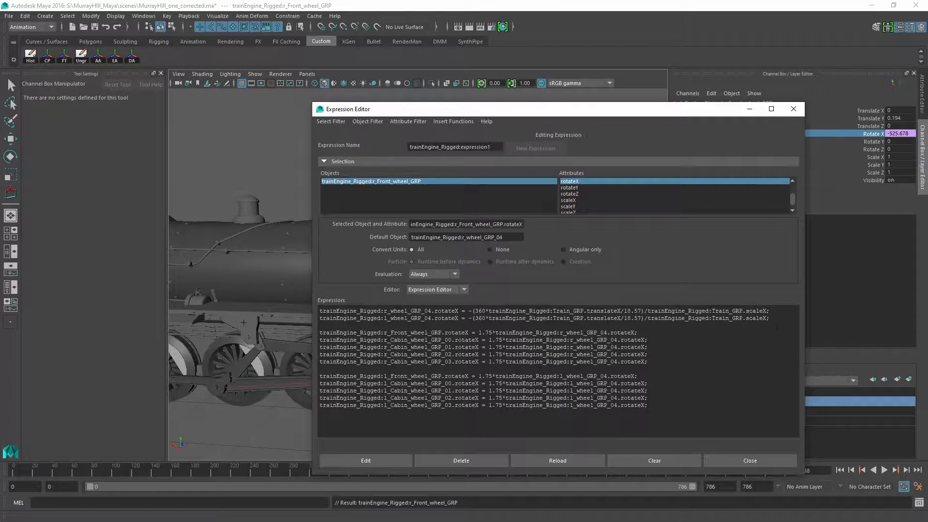
Step: Examine the Train_GRP.scaleX divisor and the 1.75 wheel multiplier in the expression, and minimize the Expression Editor
left_click_drag(776, 318, 651, 319)
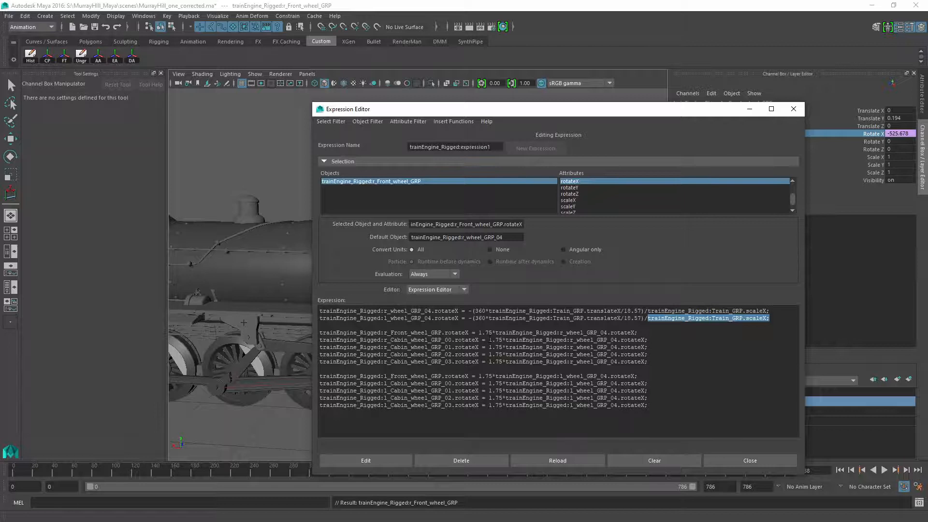
left_click(490, 340)
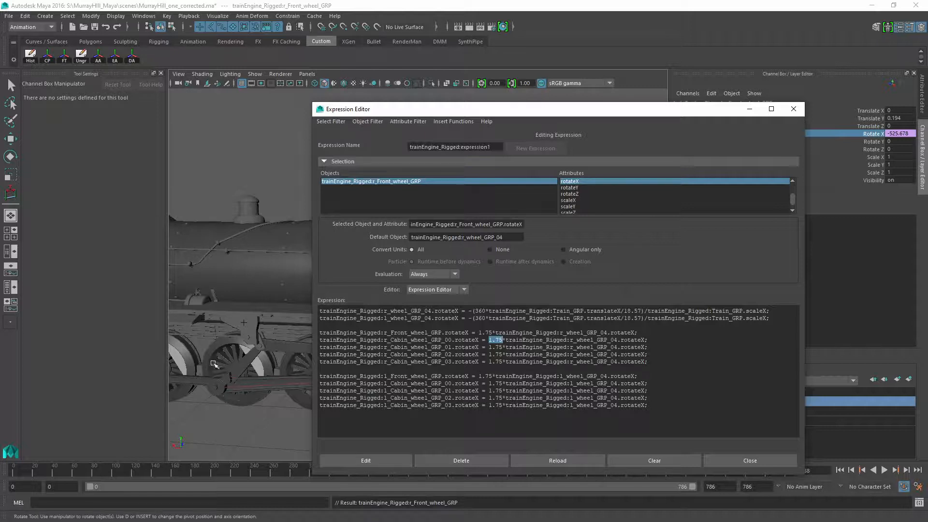
left_click(749, 111)
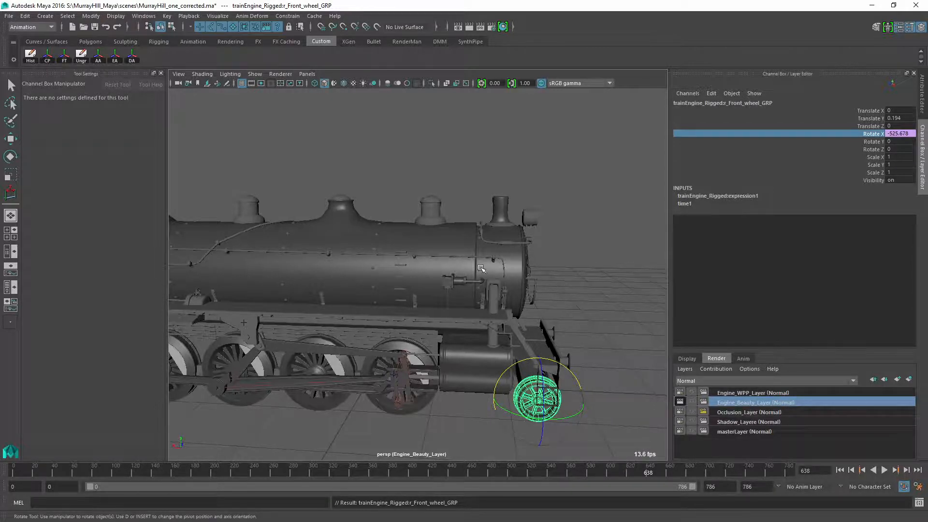
Step: Inspect the engine in masterLayer by selecting SmokeObject_geo at the headlight and trainEngine_Rigged:SmokeObject_geo on top of the smokestack
middle_click_drag(566, 252, 496, 310, "alt")
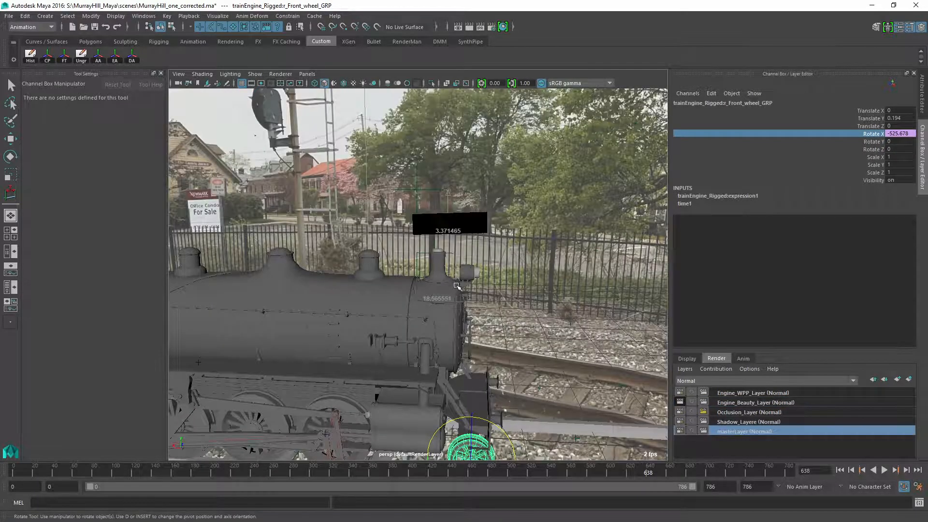
left_click(479, 276)
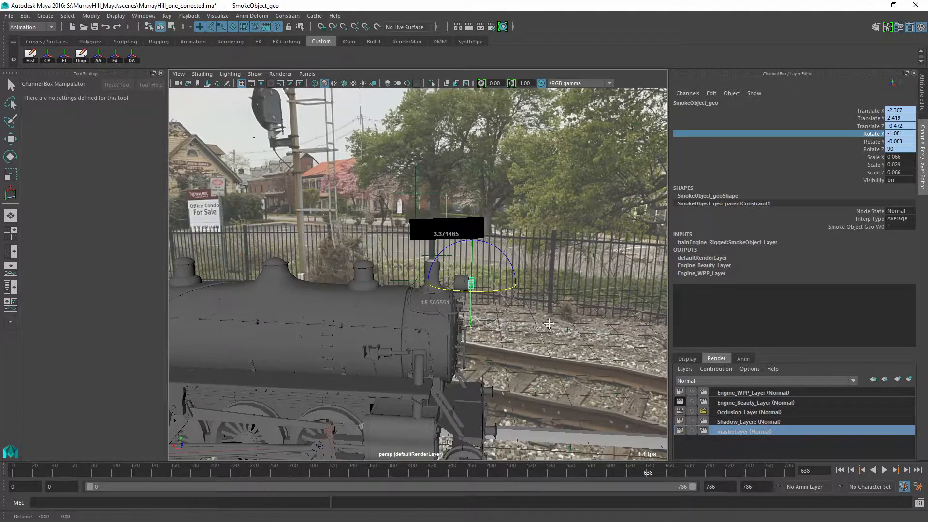
left_click_drag(551, 317, 491, 346, "alt")
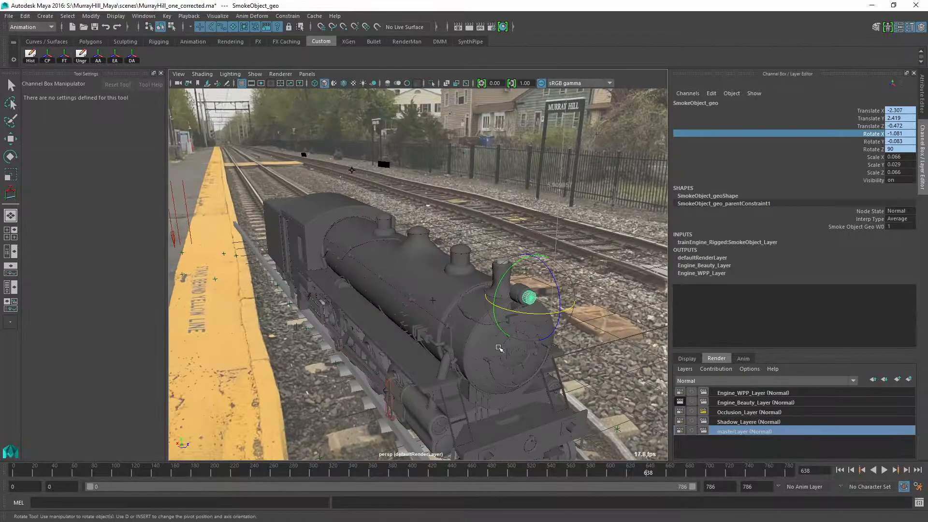
scroll(500, 347, "up", 2)
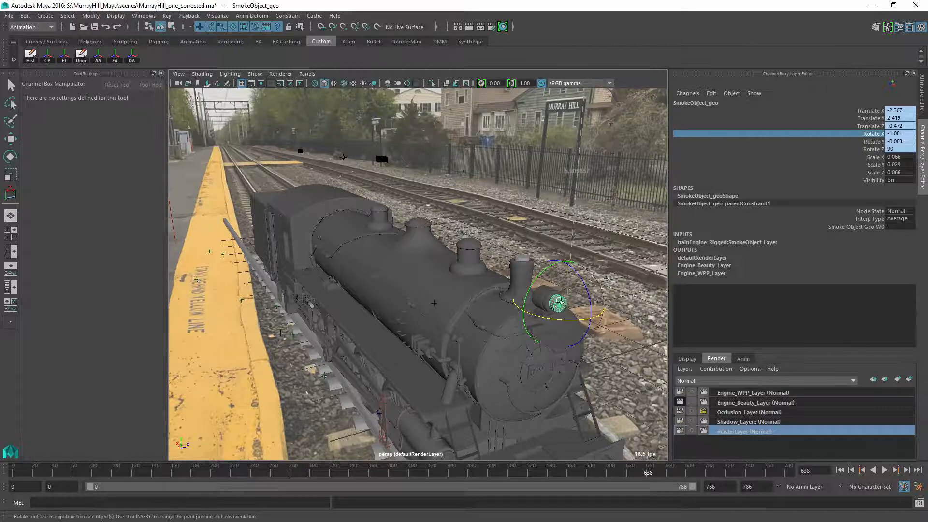
left_click(517, 258)
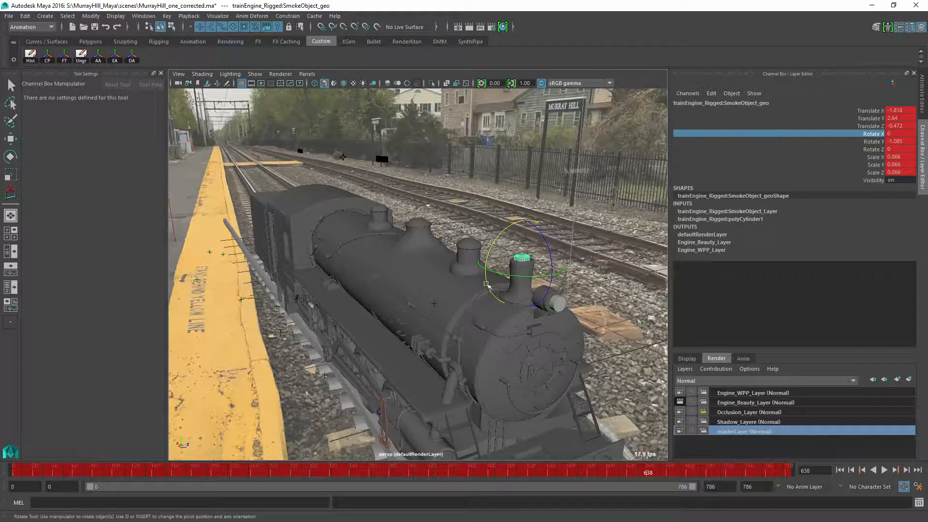
Step: Select the small steamObject_geo behind the cylinder on the engine's side to inspect the steam source
middle_click_drag(439, 366, 492, 200, "alt")
left_click_drag(406, 278, 507, 244, "alt")
middle_click_drag(428, 273, 477, 303, "alt")
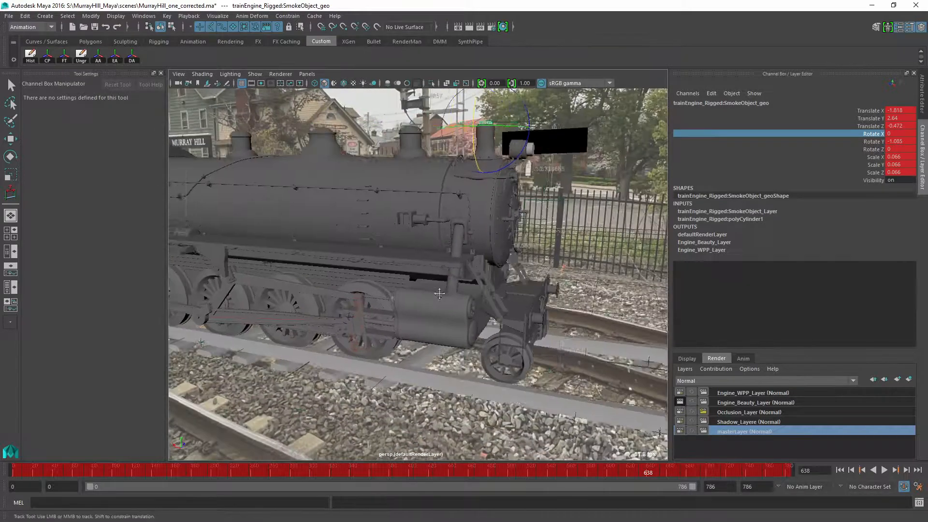
left_click_drag(411, 285, 448, 308, "alt")
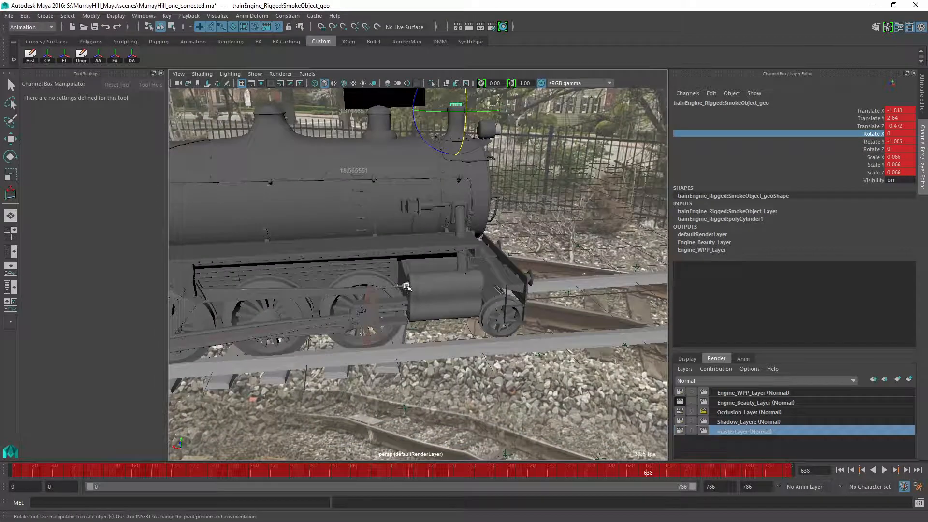
left_click(406, 287)
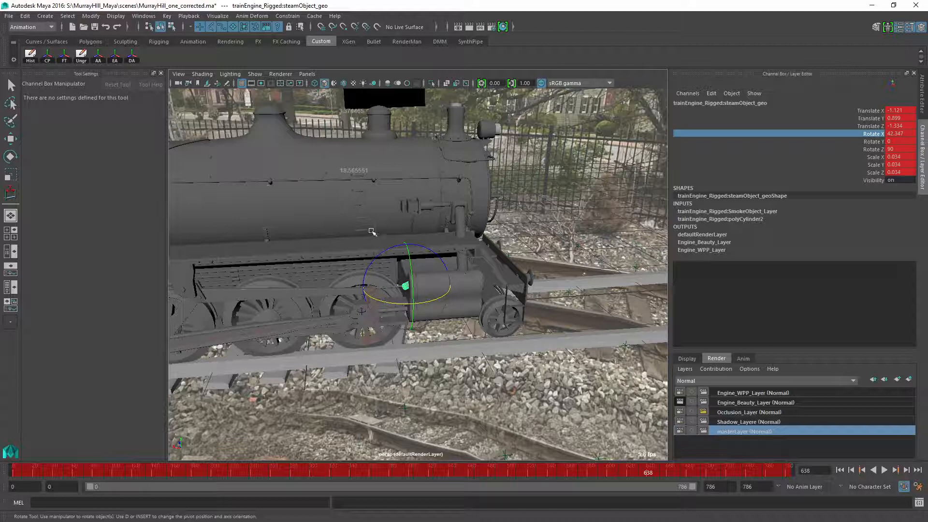
Step: Review masterLayer's Indirect Lighting render settings and the environment image surrounding the train, and close the settings
middle_click_drag(475, 214, 549, 207, "alt")
left_click_drag(547, 205, 513, 203, "alt")
middle_click_drag(513, 203, 425, 228, "alt")
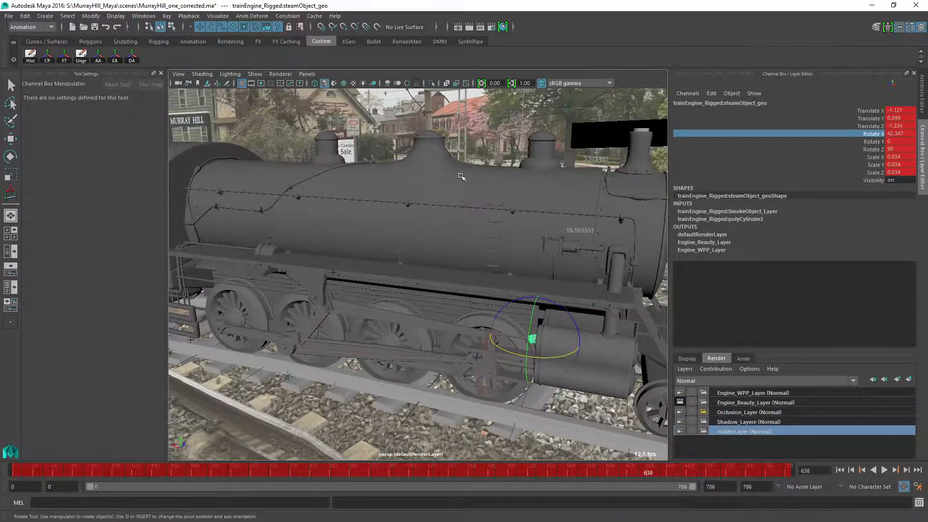
left_click(490, 27)
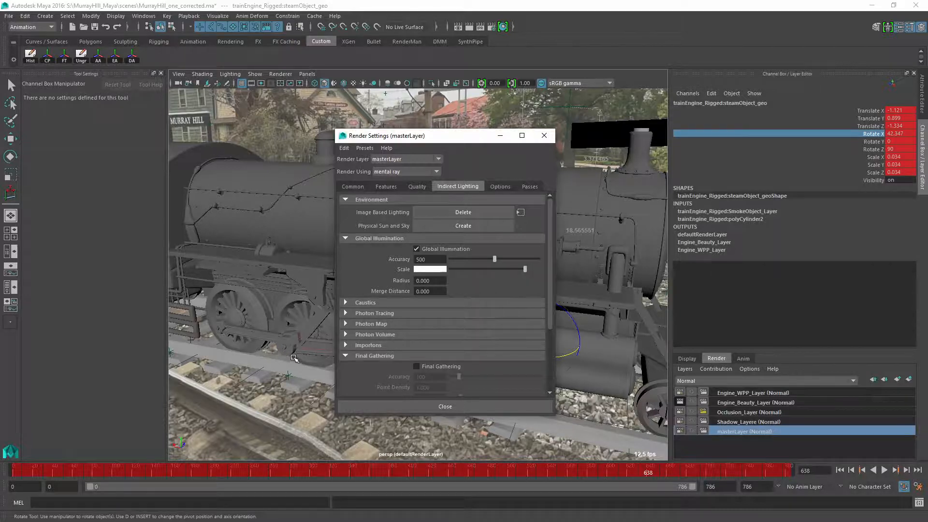
scroll(248, 286, "down", 3)
scroll(250, 287, "up", 2)
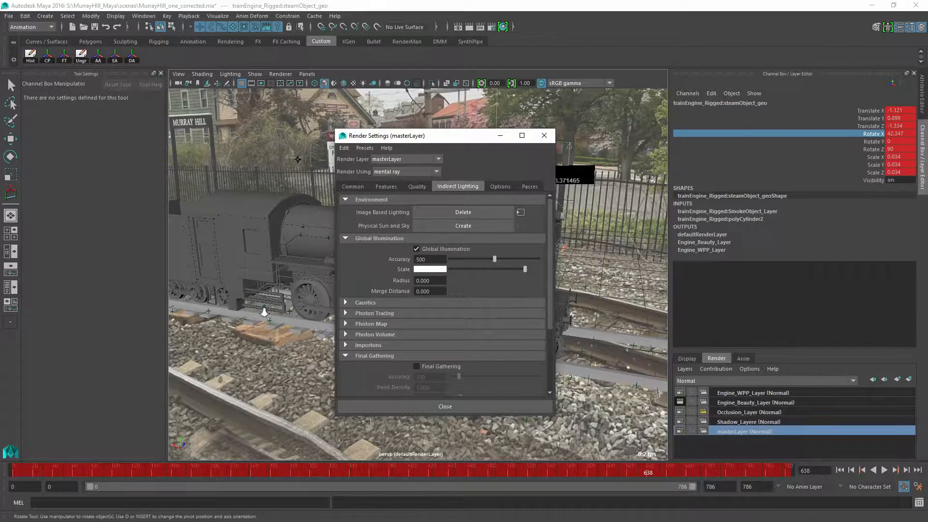
scroll(265, 313, "up", 5)
left_click_drag(265, 313, 258, 275, "alt")
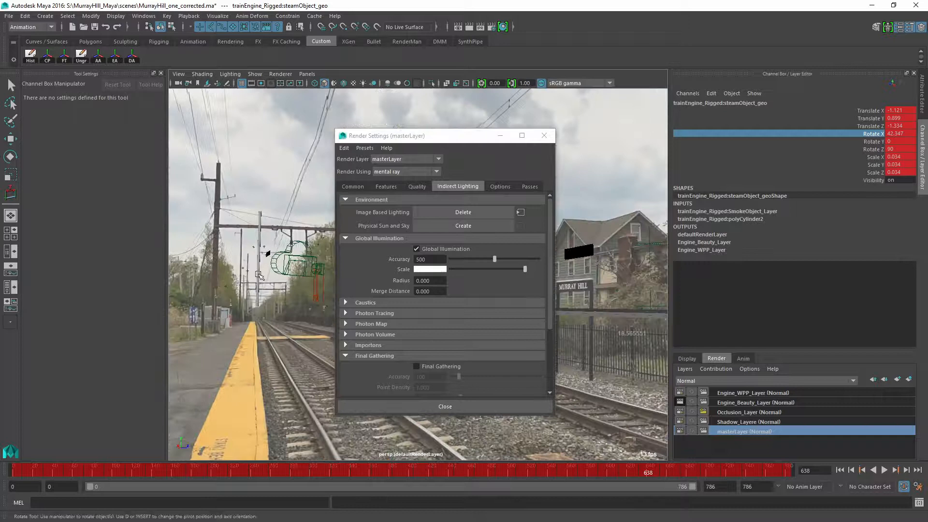
left_click(544, 135)
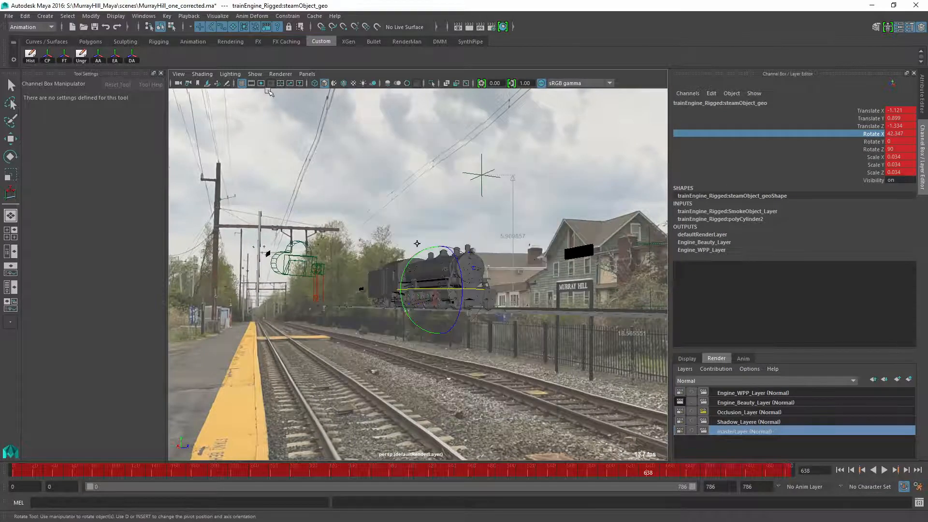
Step: Look through Camera01 and review the shot at frames 323 and 168
left_click(306, 75)
mouse_move(382, 84)
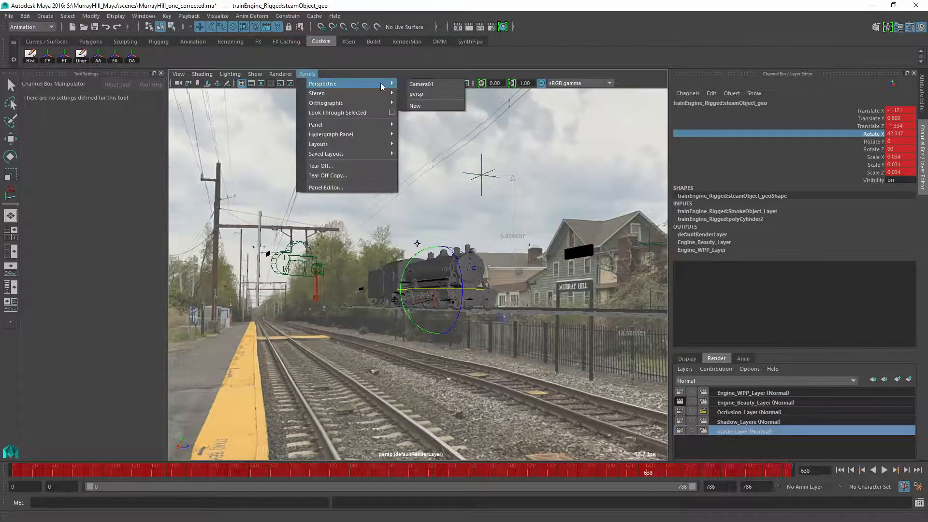
left_click(427, 85)
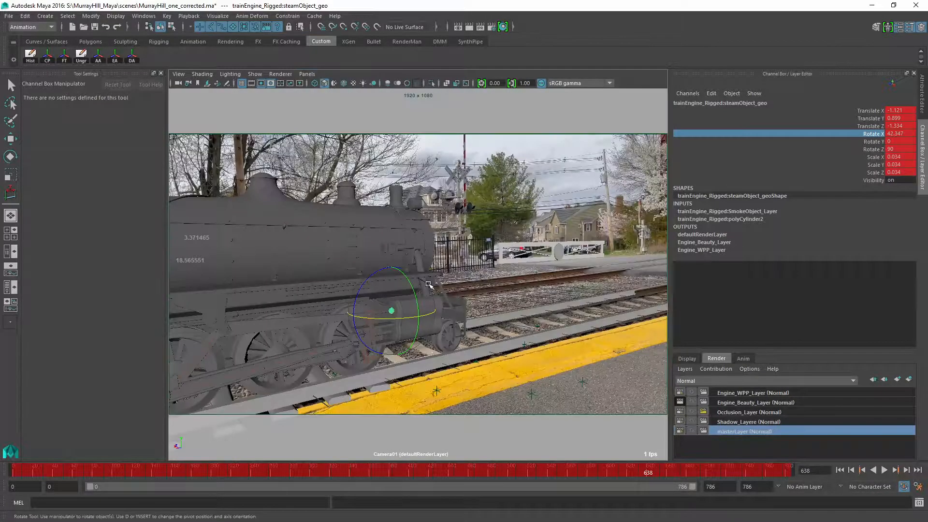
left_click(333, 471)
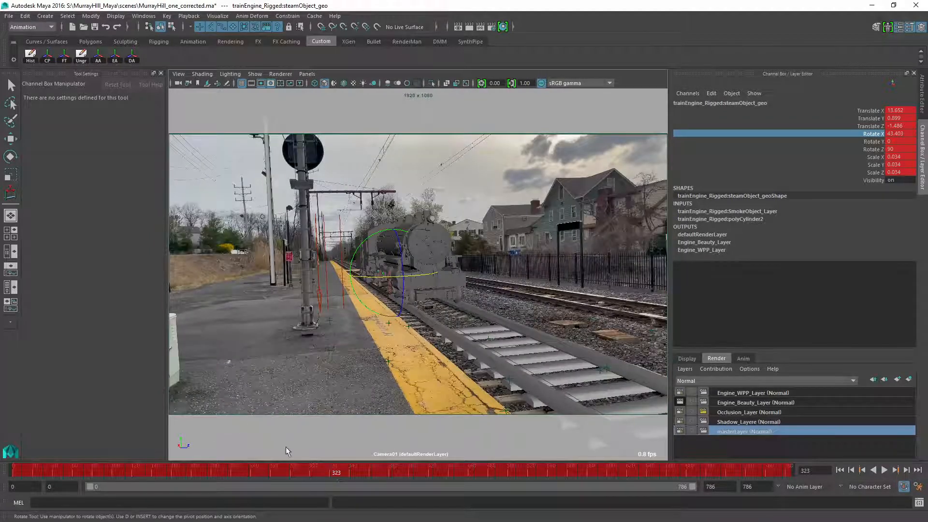
left_click(248, 472)
left_click(180, 470)
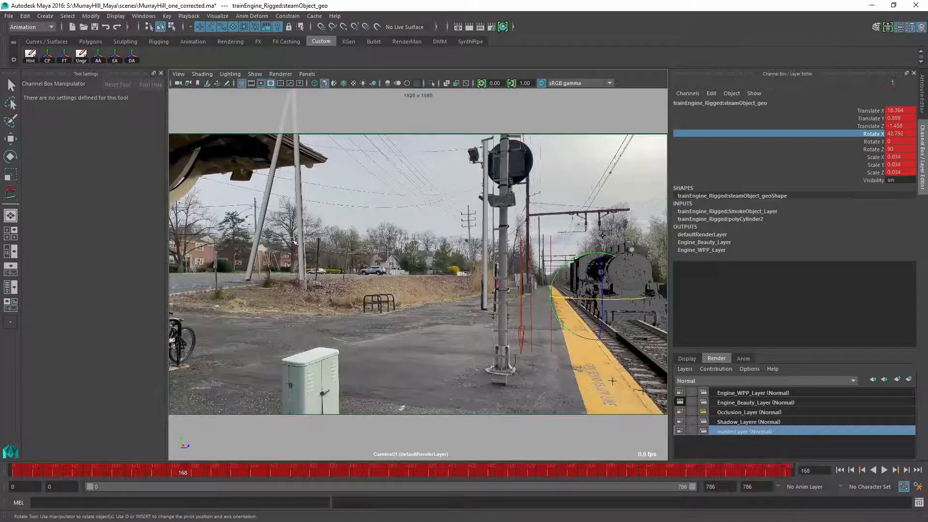
Step: Inspect the matched scene geometry by selecting the ground plane pPlane1 and the utility pole utilityPole_01
left_click(303, 280)
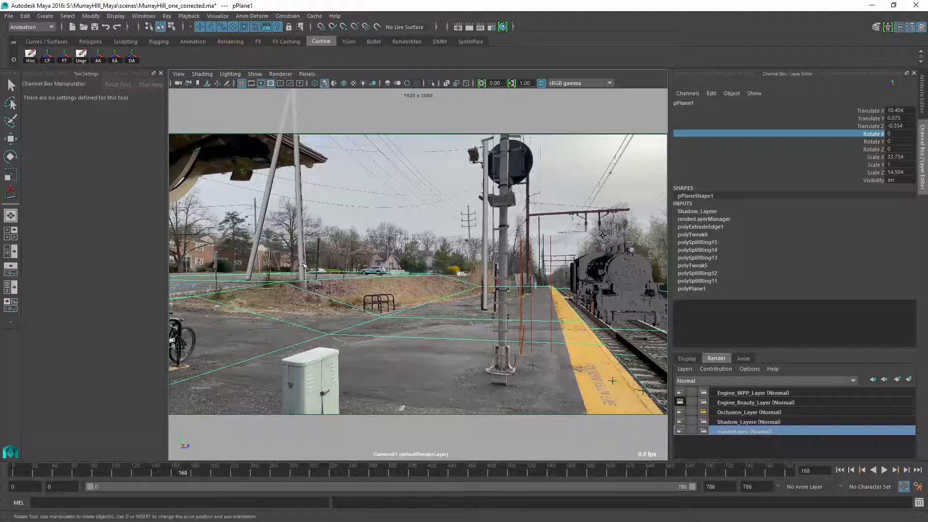
left_click(303, 265)
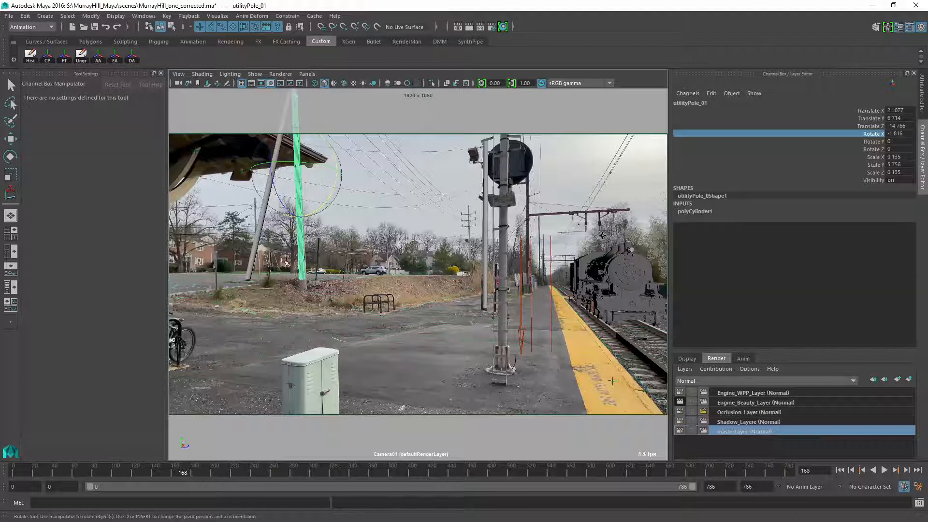
left_click(350, 333)
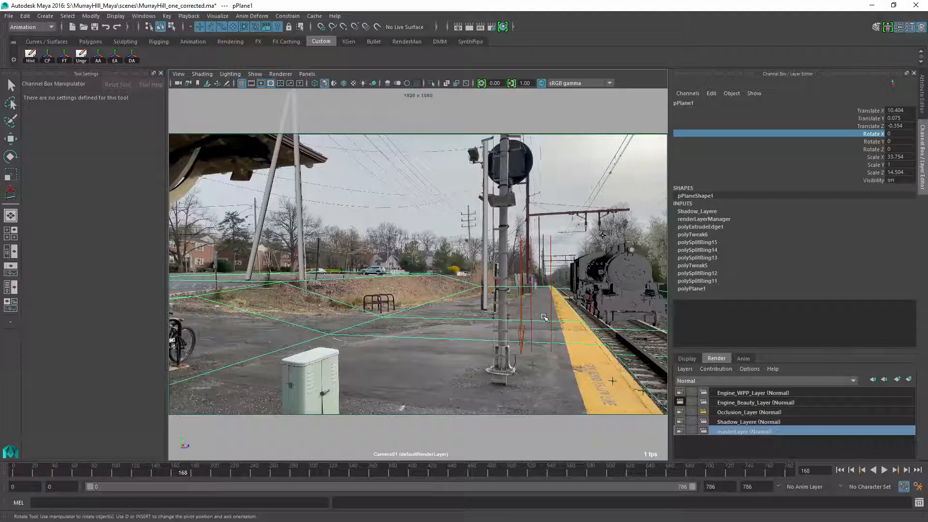
Step: Show only the contents of the Engine_WPP_Layer render layer, and return to masterLayer
left_click(723, 392)
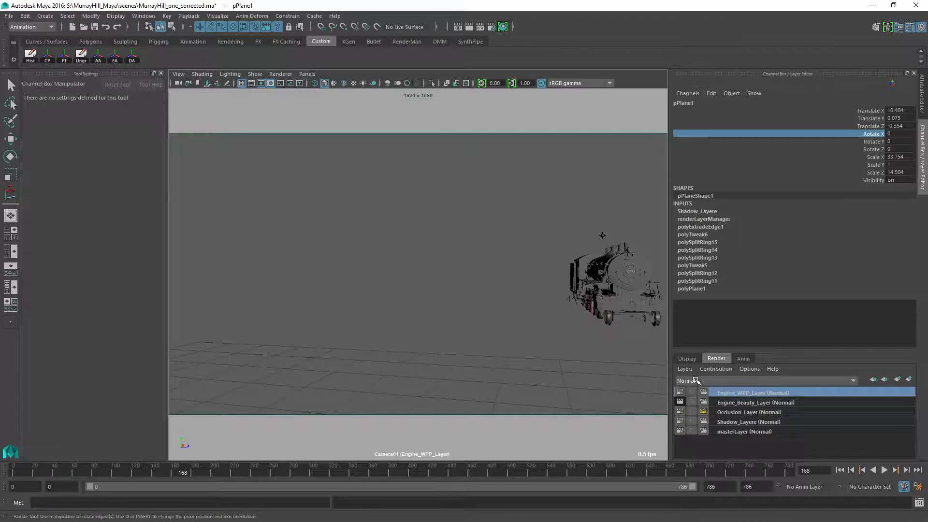
left_click(739, 432)
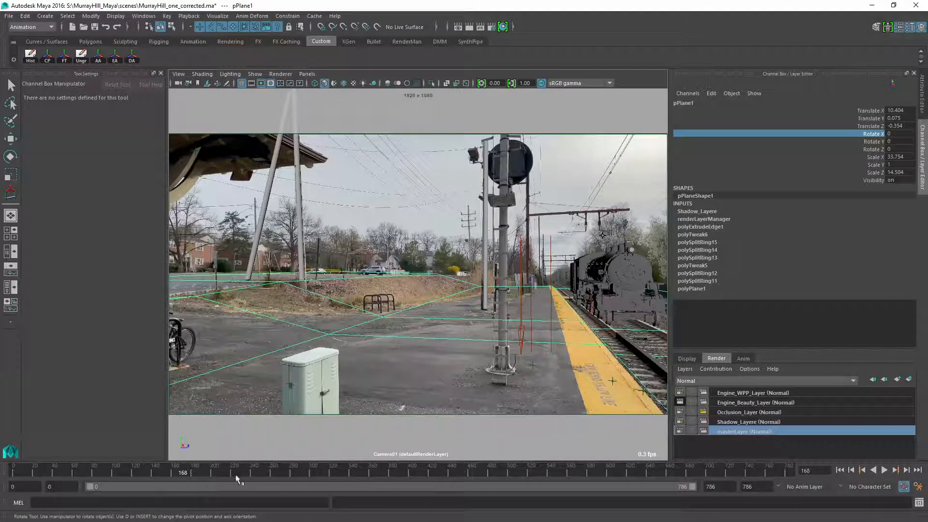
Step: Inspect the station sign planes by selecting StationName_01 at frame 48 and StationName_03 at frame 547
left_click(62, 472)
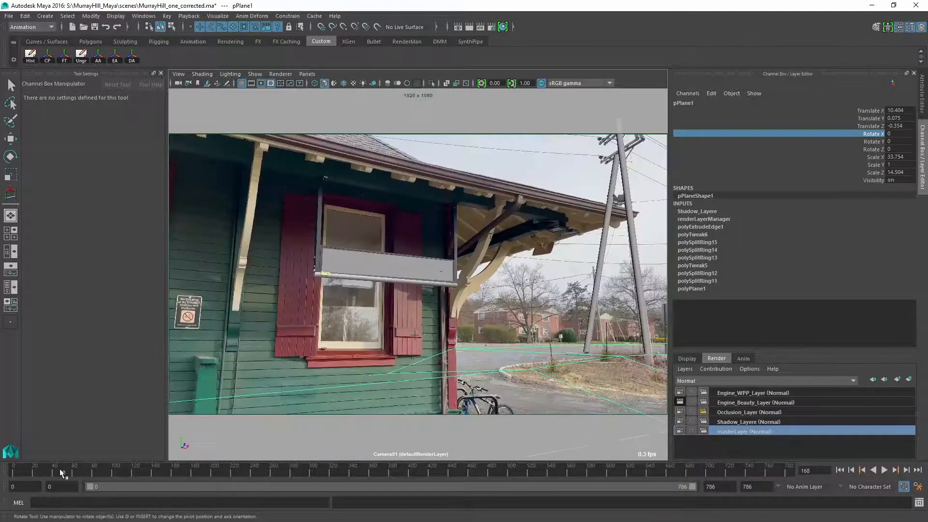
left_click(333, 268)
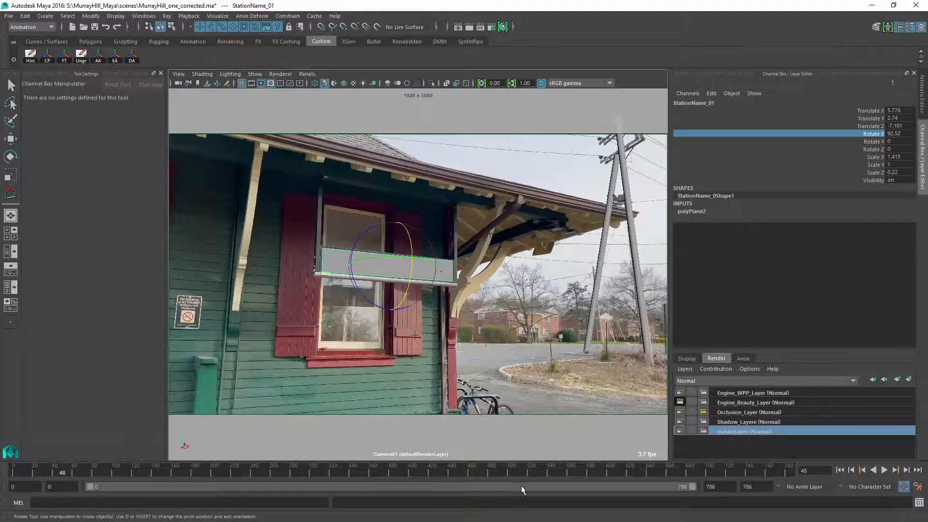
left_click(556, 476)
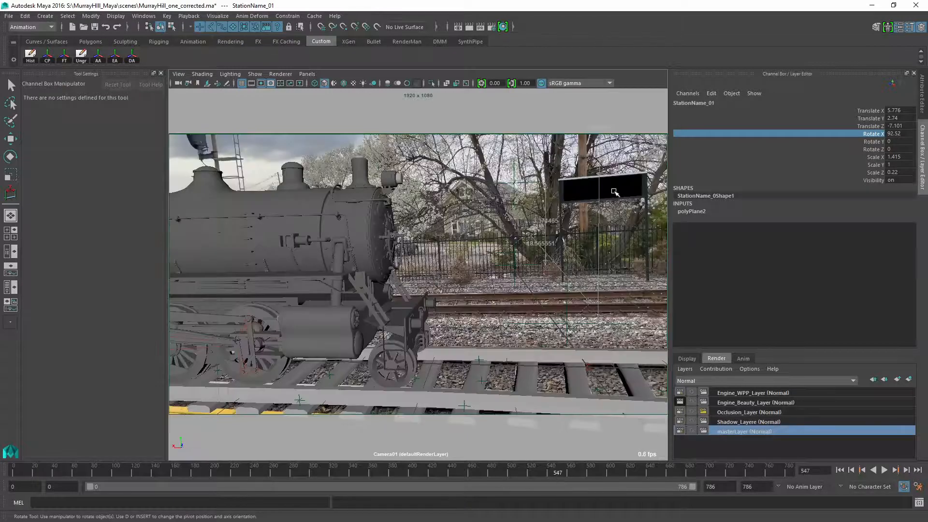
left_click(623, 190)
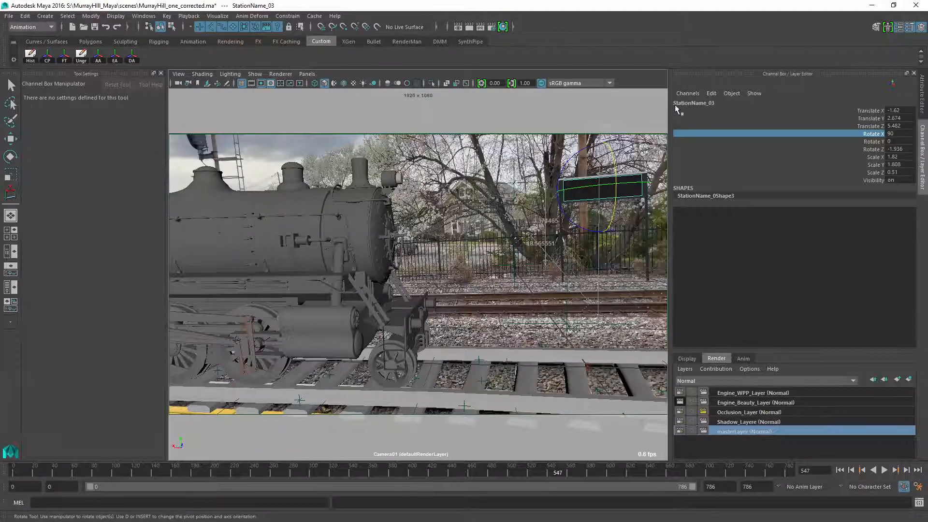
Step: At frame 270, select StationName_02 and StationName_04 beside the tracks to inspect them, and clear the selection
left_click(282, 469)
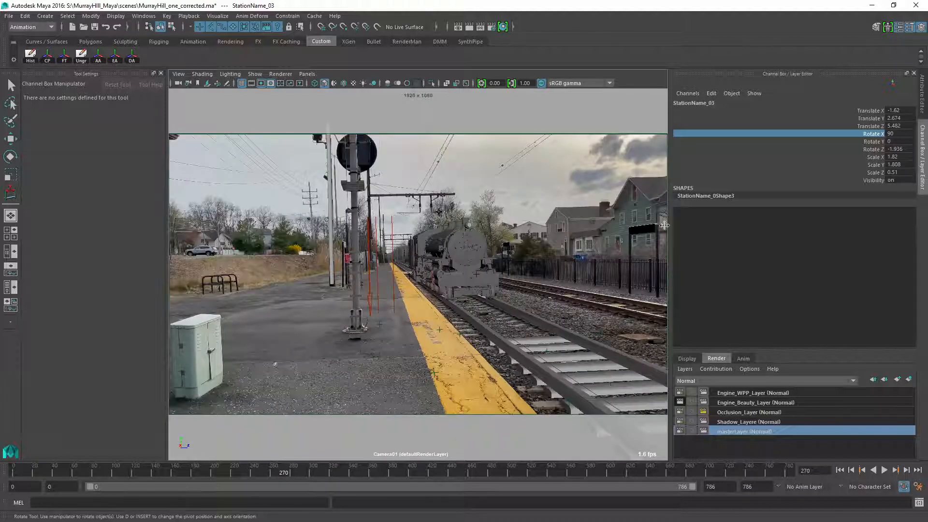
left_click(649, 227)
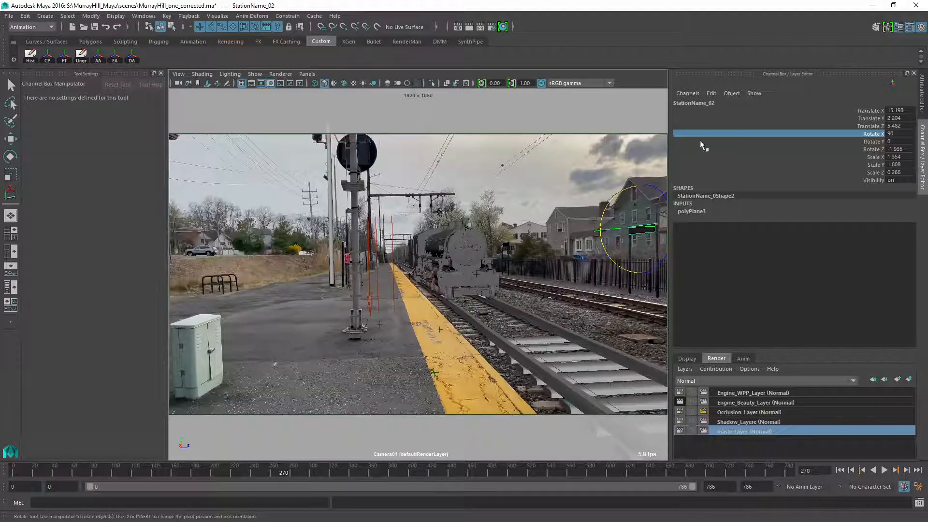
left_click(509, 245)
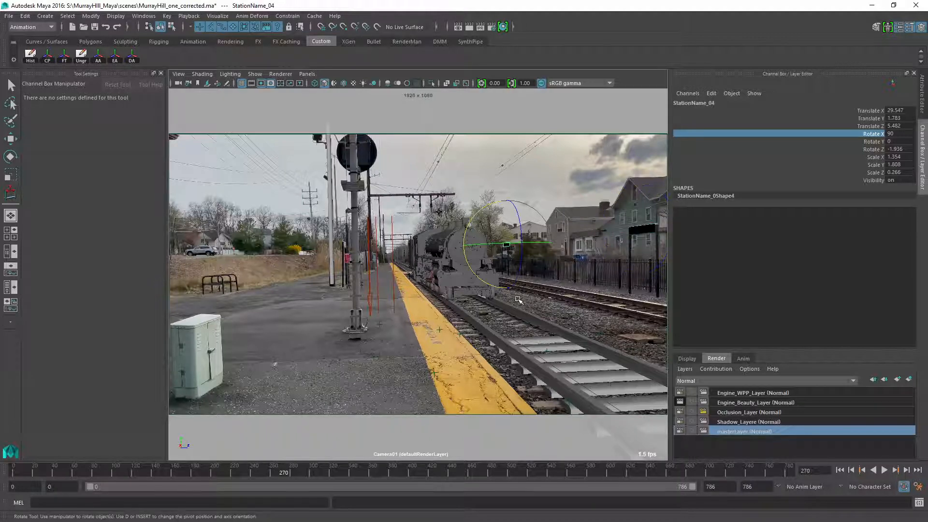
left_click(530, 290)
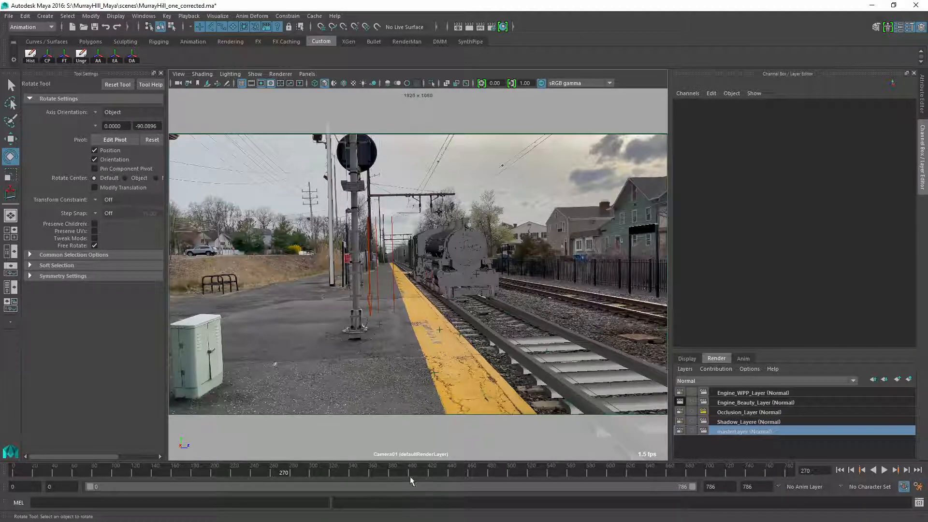
Step: Play the train animation through Camera01 and scrub to frame 605 to review the rolling wheels
key("alt+v")
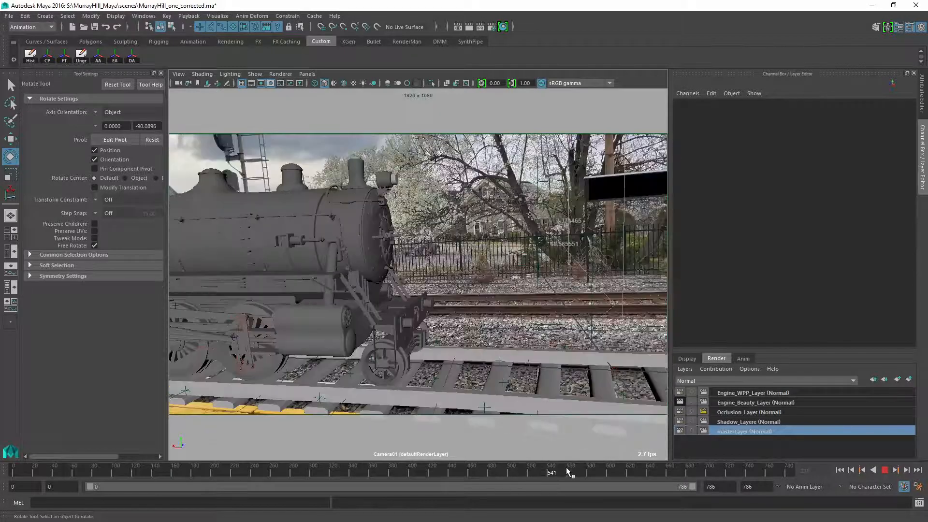
left_click_drag(571, 471, 611, 475)
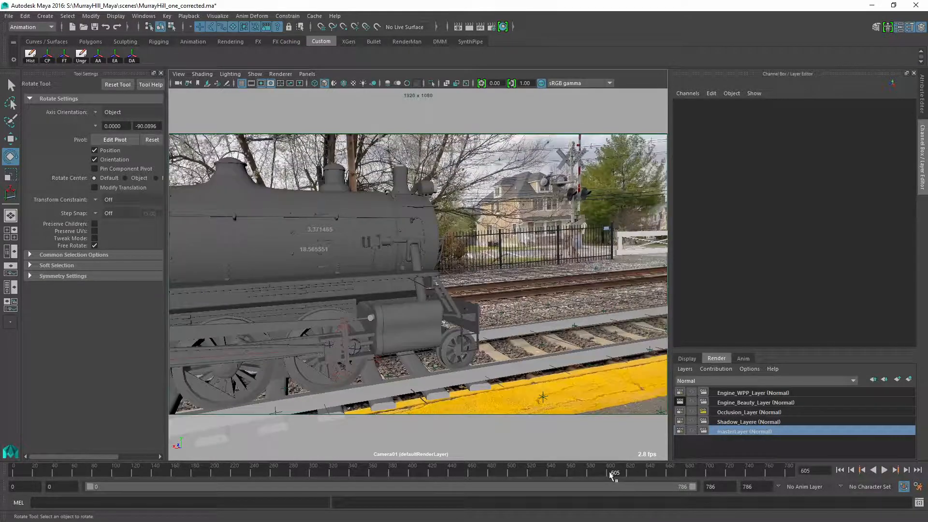